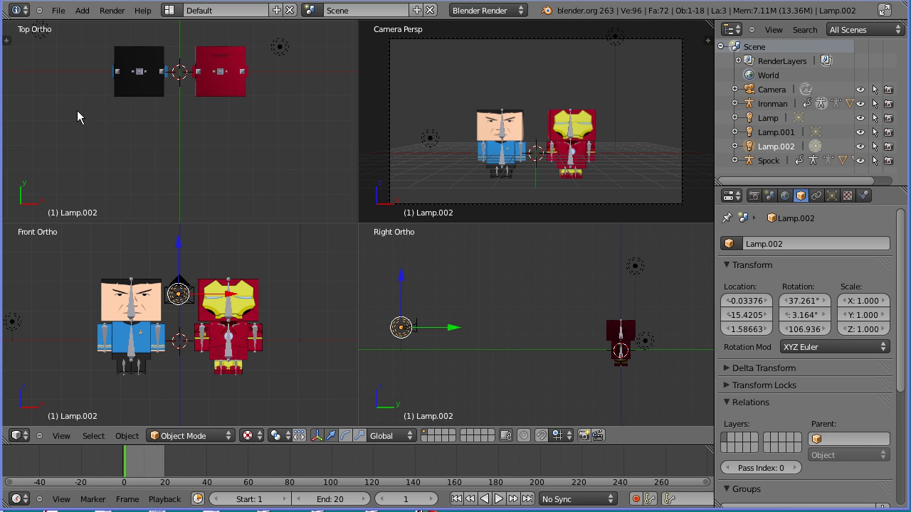
# Append the bubble and Text objects from speechTut4.blend in the speechBubble folder.
pyautogui.click(60, 13)
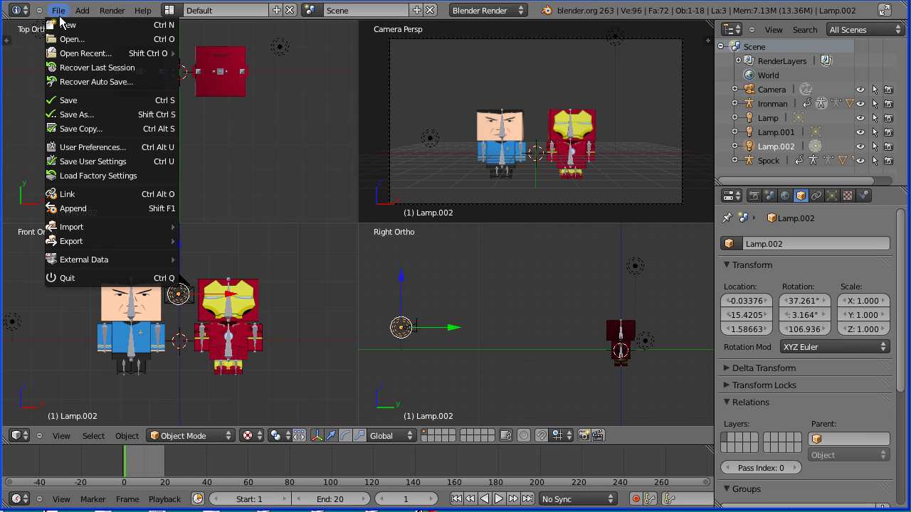
pyautogui.click(124, 208)
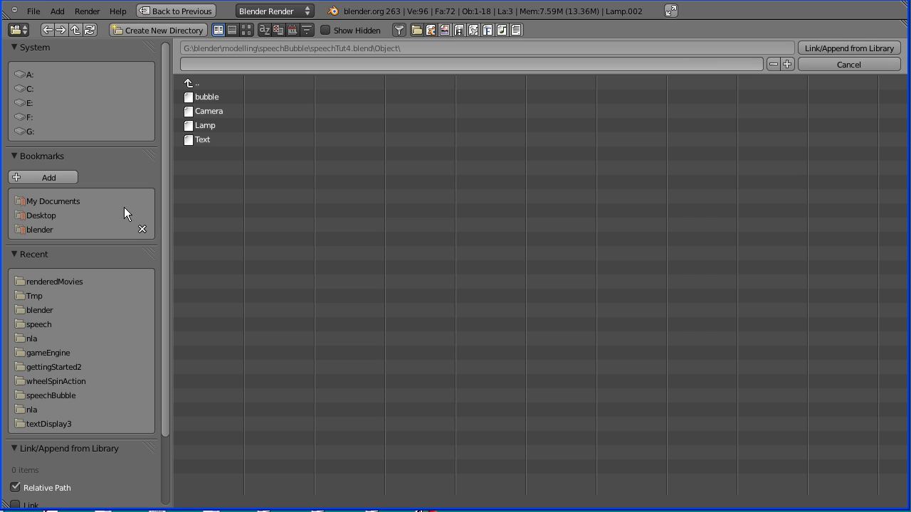
pyautogui.click(53, 393)
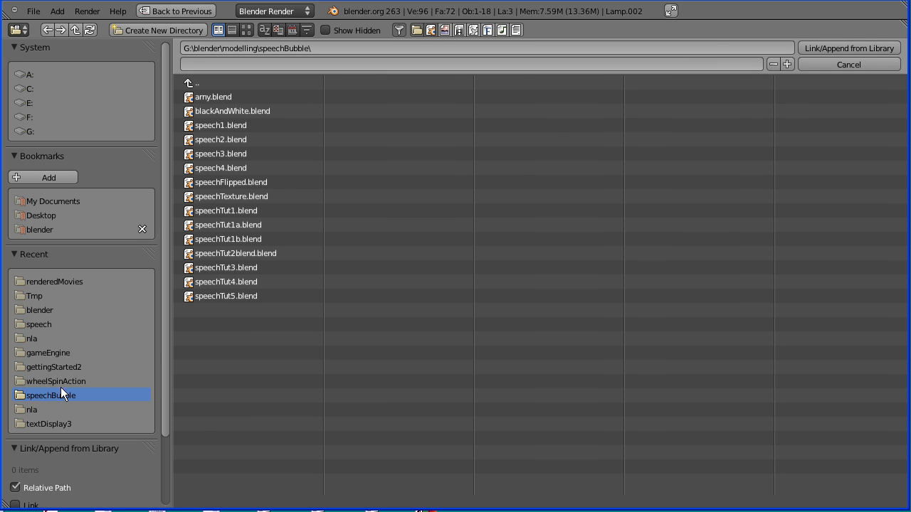
pyautogui.click(226, 281)
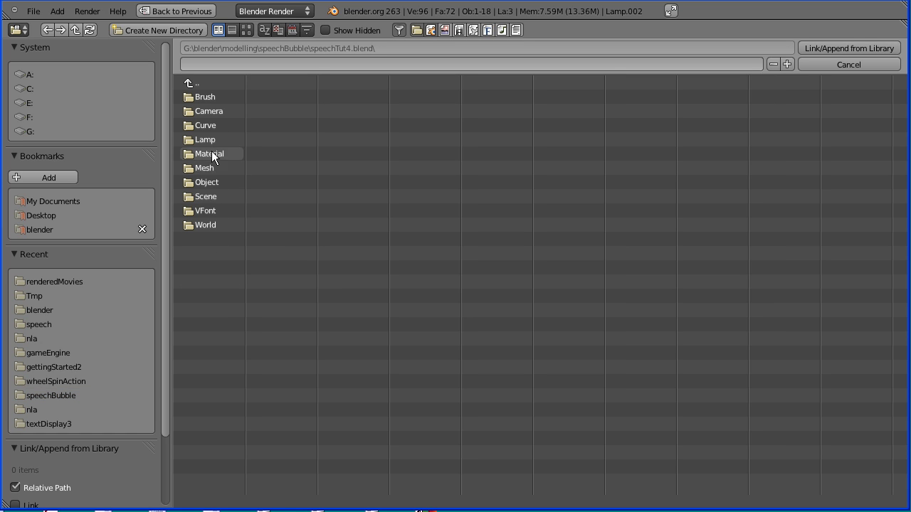
pyautogui.click(207, 183)
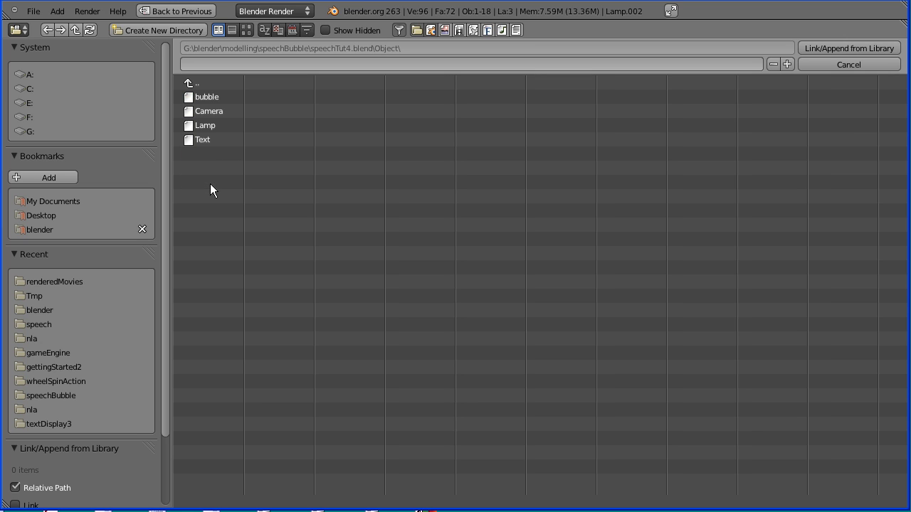
pyautogui.click(210, 97)
pyautogui.keyDown('shift'); pyautogui.click(204, 141); pyautogui.keyUp('shift')
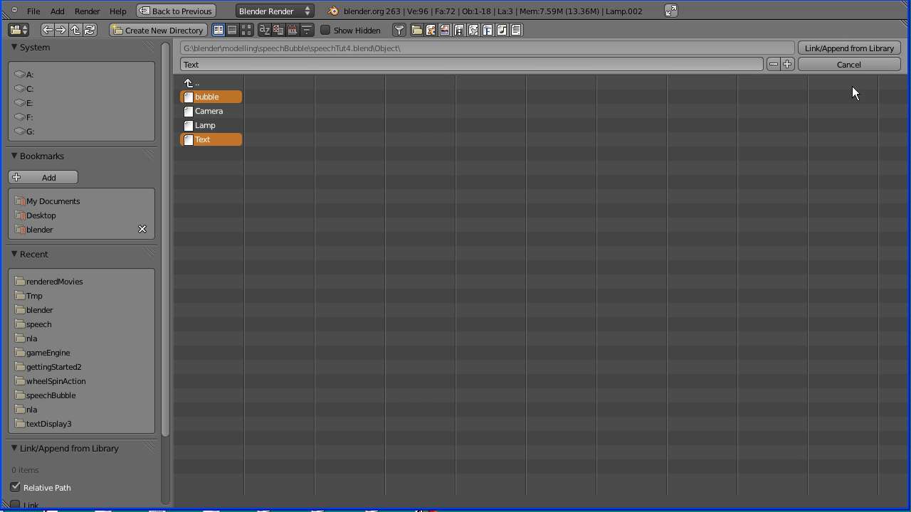
pyautogui.click(842, 49)
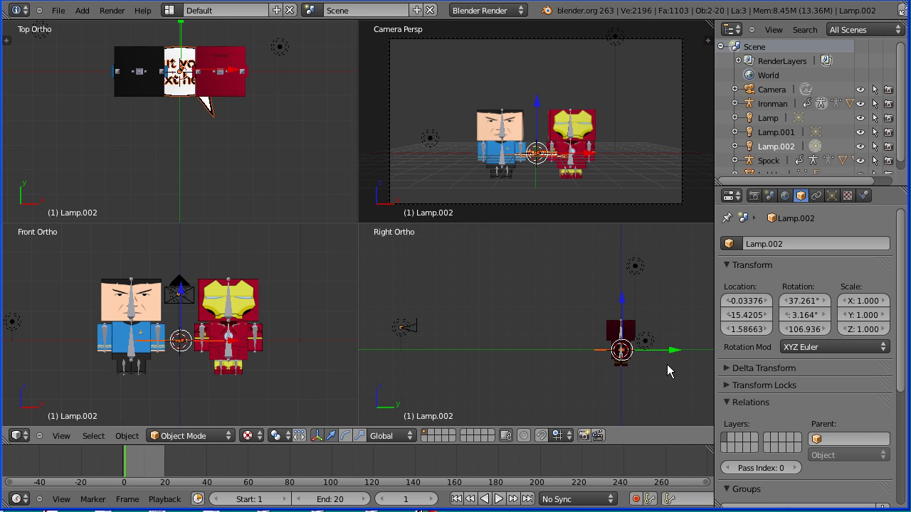
# Rotate the appended bubble and text upright to 90° about X and move them to about X -4.22, Y -0.55, Z 3.18 beside Spock's head.
pyautogui.press('r')
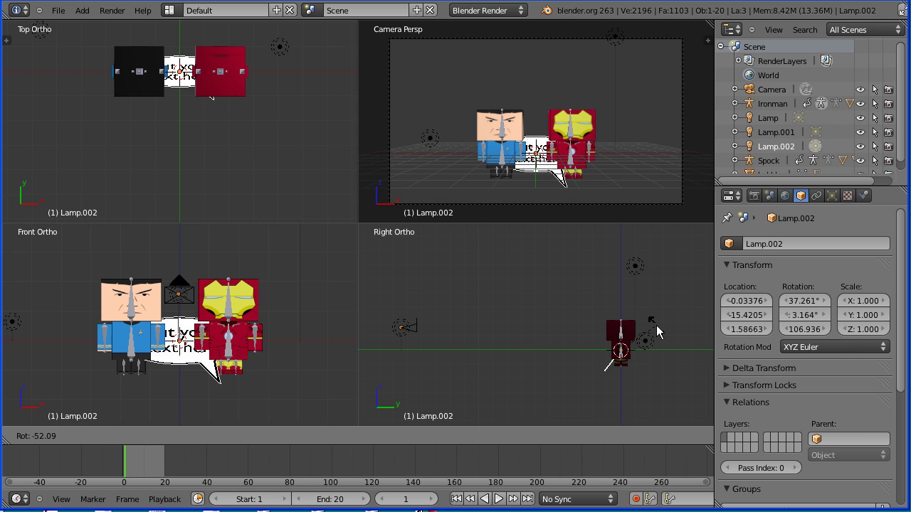
pyautogui.rightClick(656, 330)
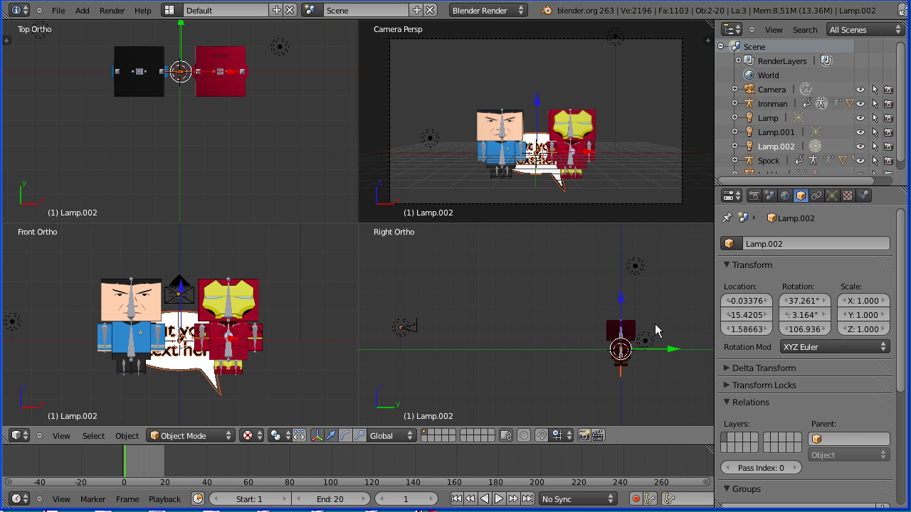
pyautogui.press('g')
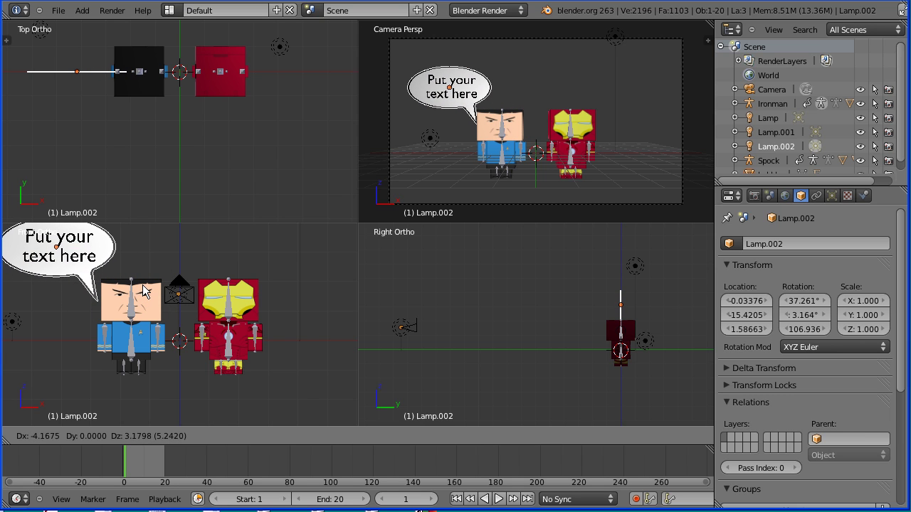
pyautogui.click(146, 290)
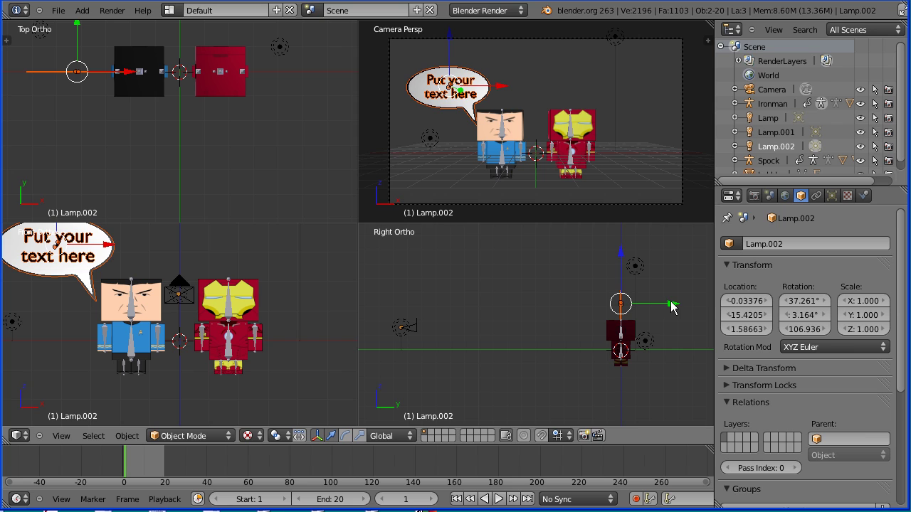
pyautogui.press('g')
pyautogui.press('y')
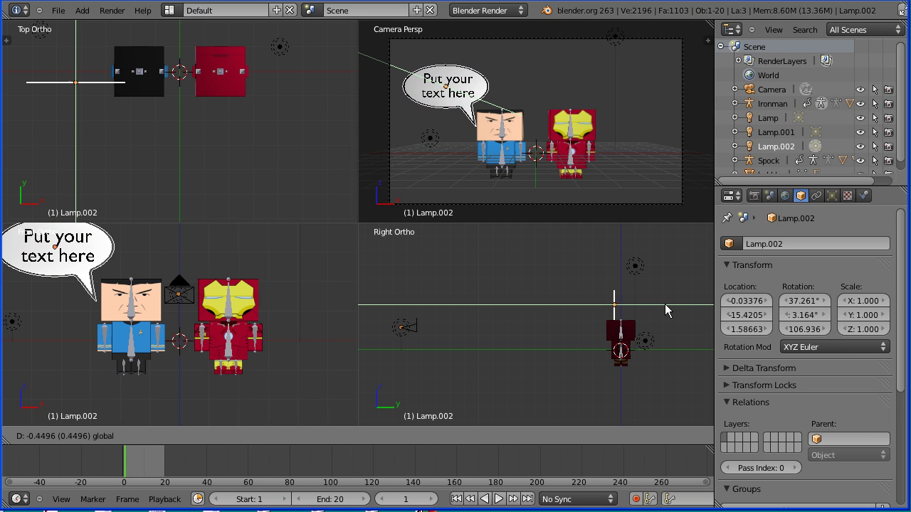
pyautogui.click(664, 304)
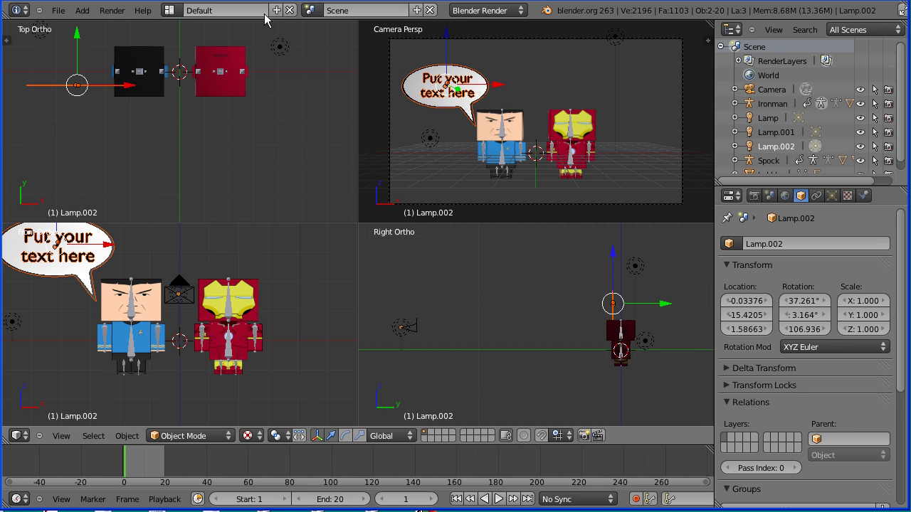
# Replace the speech bubble's placeholder text with "Hi" in a single front view and move it to the bubble's centre.
pyautogui.click(67, 441)
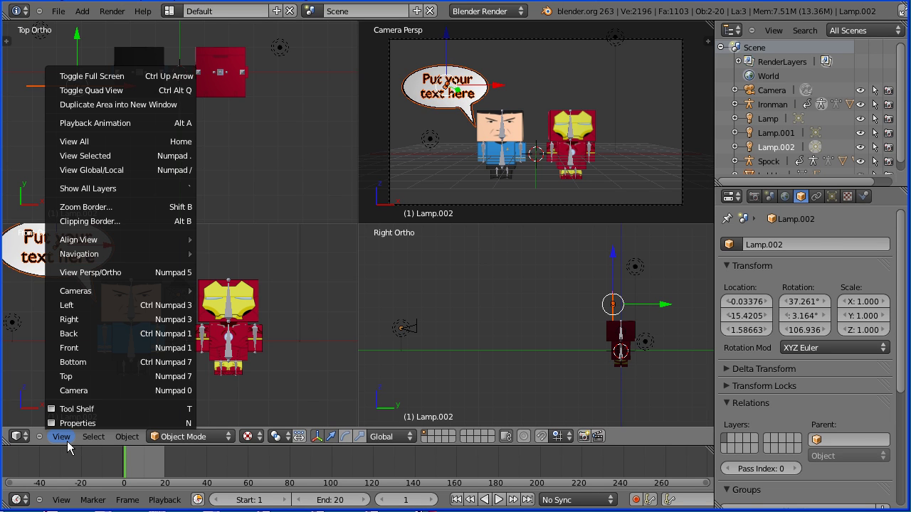
pyautogui.click(151, 91)
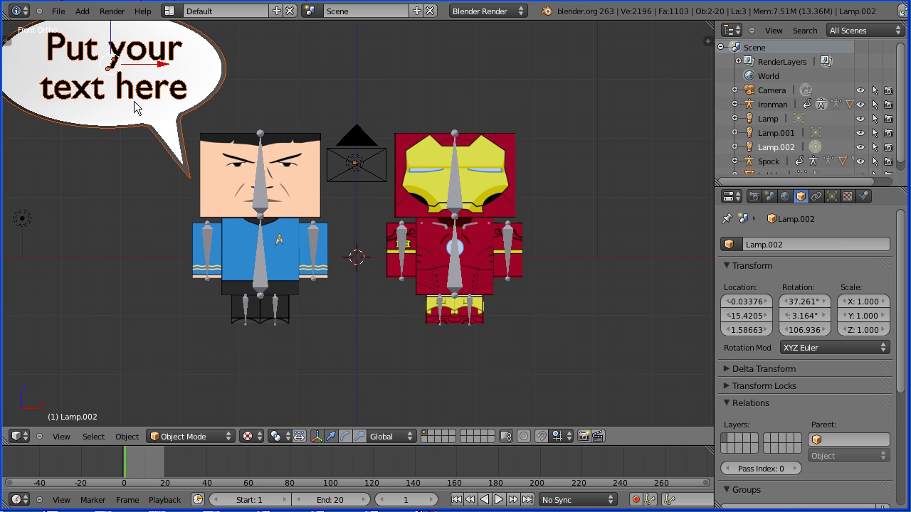
pyautogui.keyDown('shift'); pyautogui.moveTo(133, 101); pyautogui.dragTo(392, 232, button='middle'); pyautogui.keyUp('shift')
pyautogui.scroll(6, 392, 231)
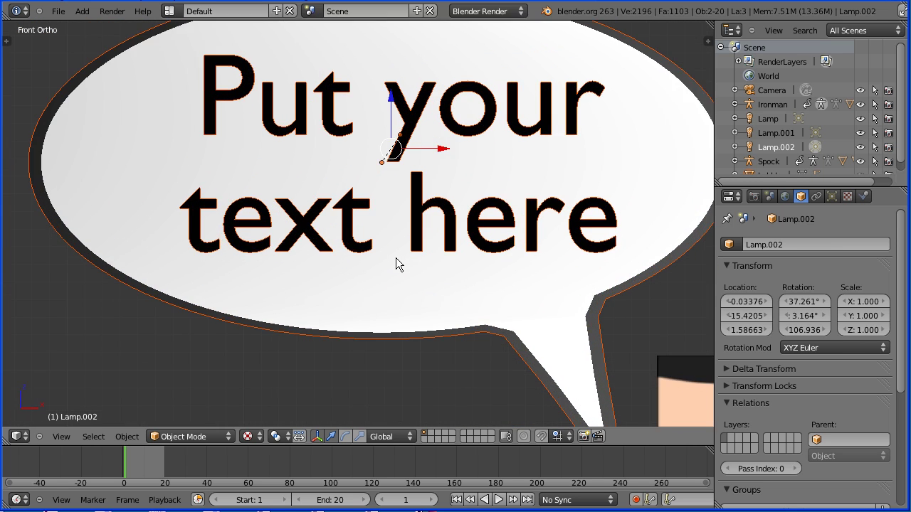
pyautogui.scroll(-1, 396, 263)
pyautogui.rightClick(352, 224)
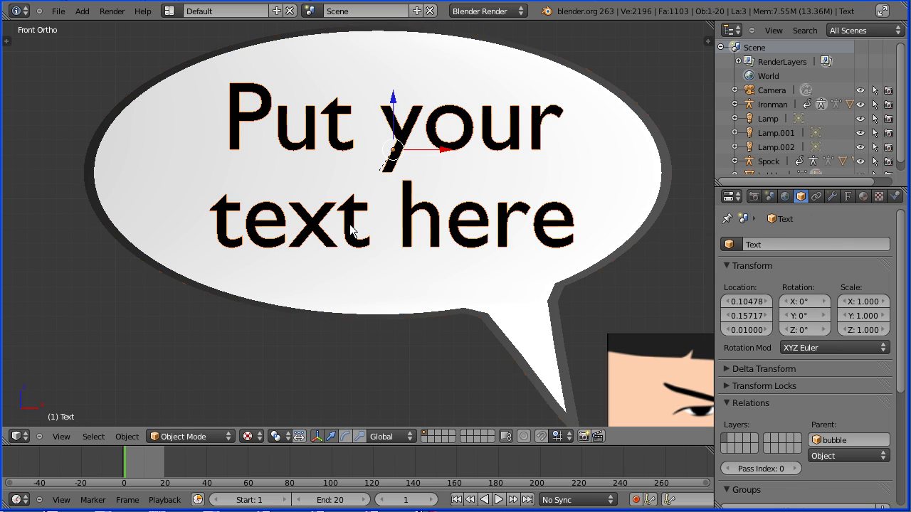
pyautogui.click(191, 436)
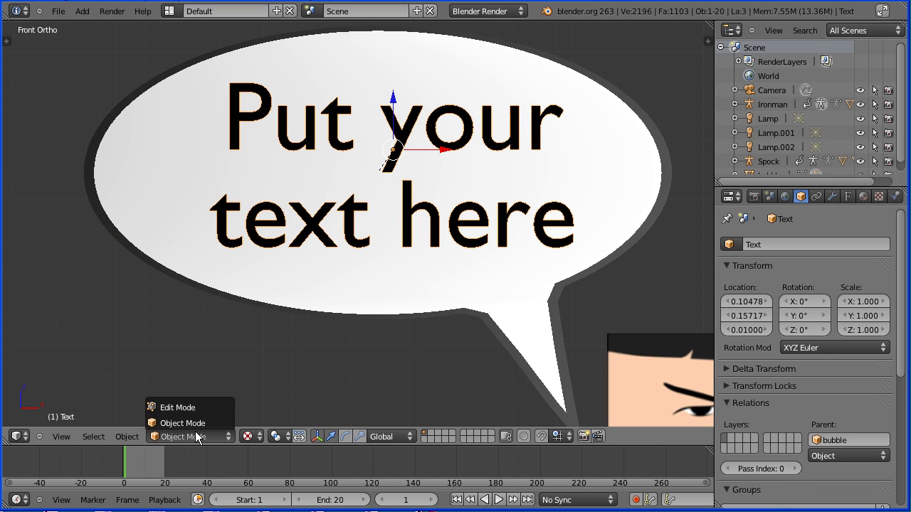
pyautogui.click(203, 407)
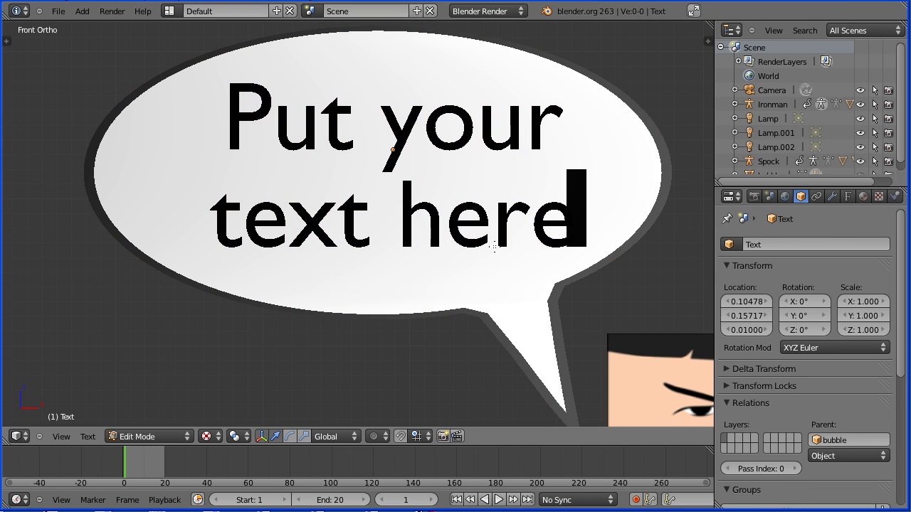
pyautogui.press('BackSpace')
pyautogui.press('BackSpace')
pyautogui.press('BackSpace')
pyautogui.press('BackSpace')
pyautogui.press('BackSpace')
pyautogui.press('BackSpace')
pyautogui.press('BackSpace')
pyautogui.press('BackSpace')
pyautogui.press('BackSpace')
pyautogui.press('BackSpace')
pyautogui.press('BackSpace')
pyautogui.press('BackSpace')
pyautogui.press('BackSpace')
pyautogui.press('BackSpace')
pyautogui.press('BackSpace')
pyautogui.press('BackSpace')
pyautogui.press('BackSpace')
pyautogui.press('BackSpace')
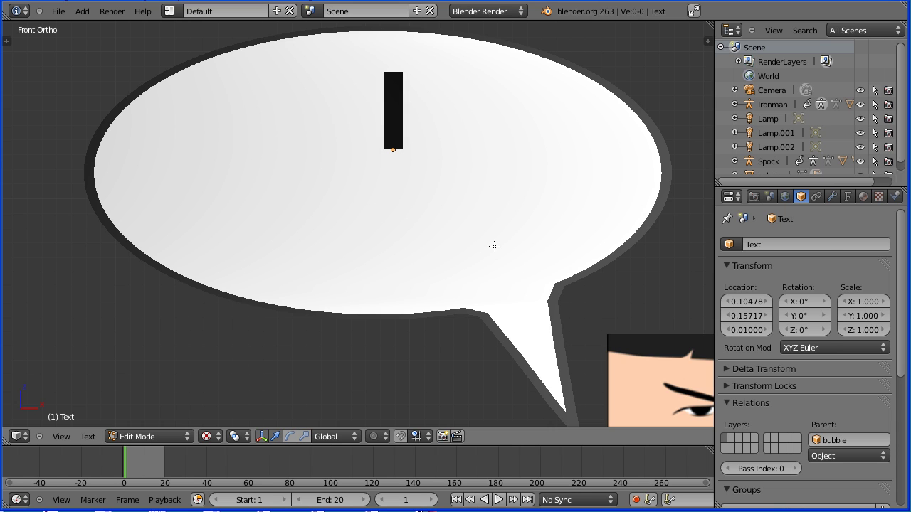
pyautogui.write('Hi')
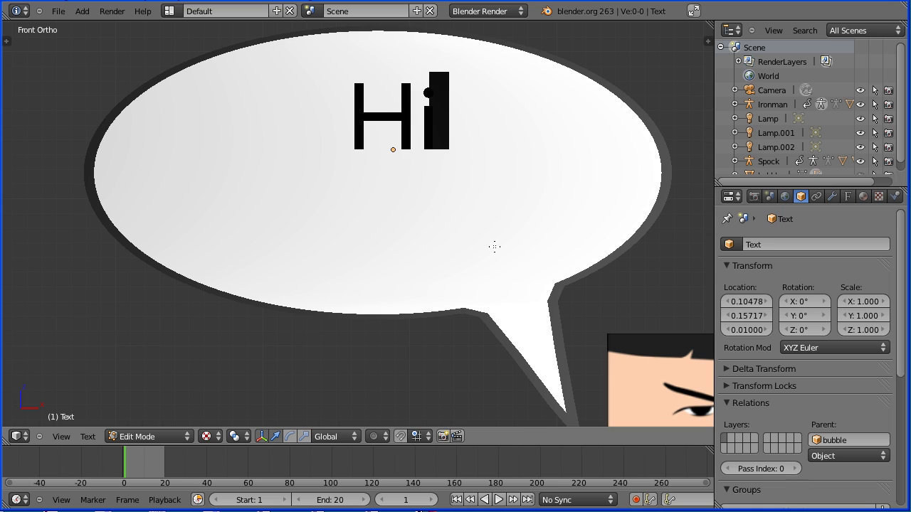
pyautogui.press('Tab')
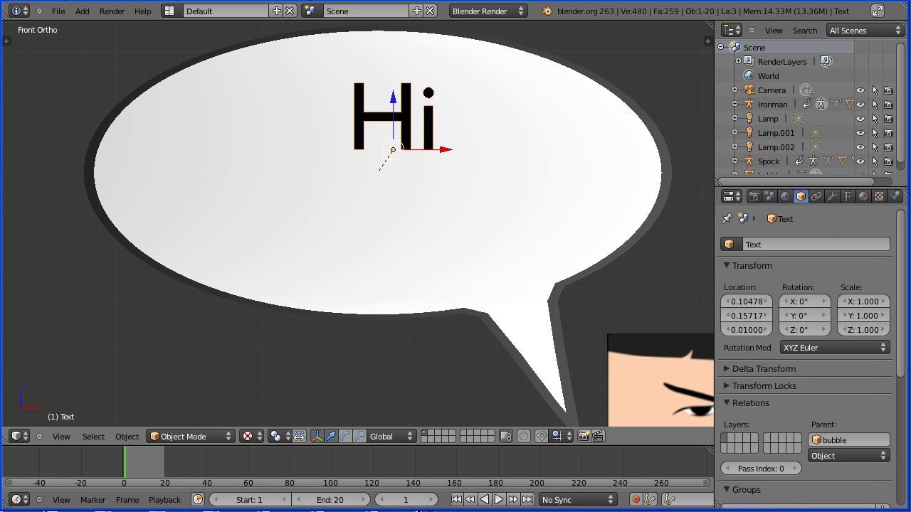
pyautogui.press('g')
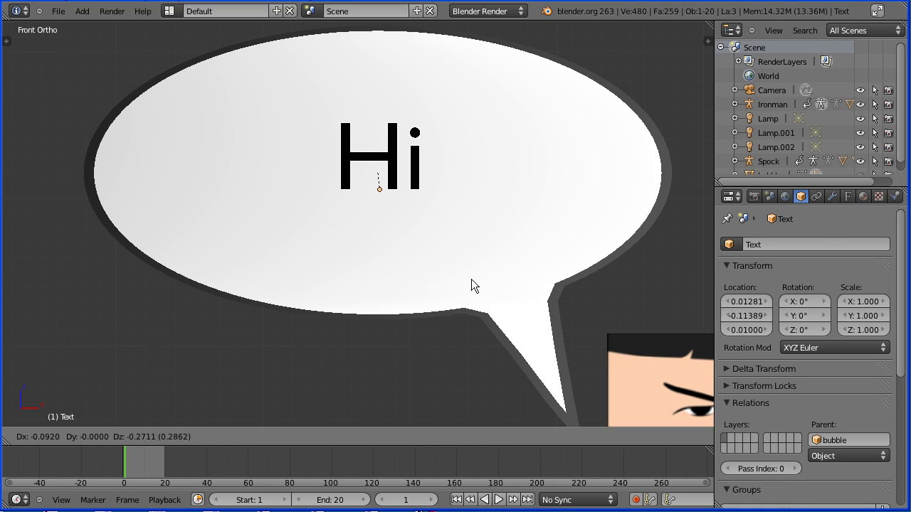
pyautogui.click(470, 293)
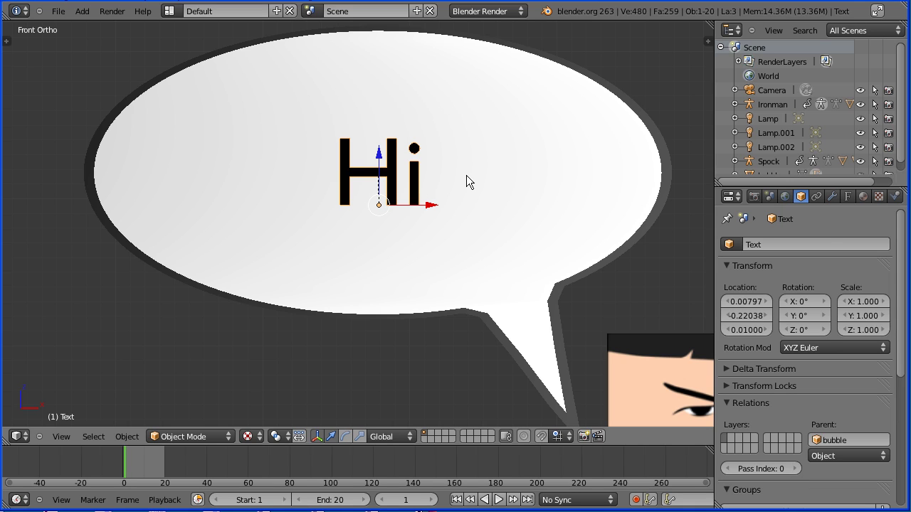
# Duplicate the bubble together with its text in place and rename the duplicate bubble spockbubble2.
pyautogui.keyDown('shift'); pyautogui.rightClick(558, 152); pyautogui.keyUp('shift')
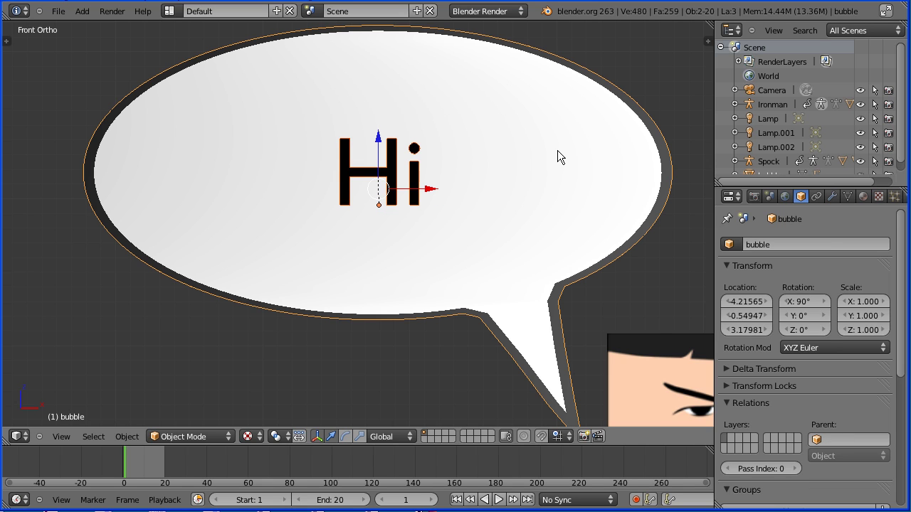
pyautogui.hotkey('shift', 'd')
pyautogui.rightClick(558, 150)
pyautogui.click(745, 244)
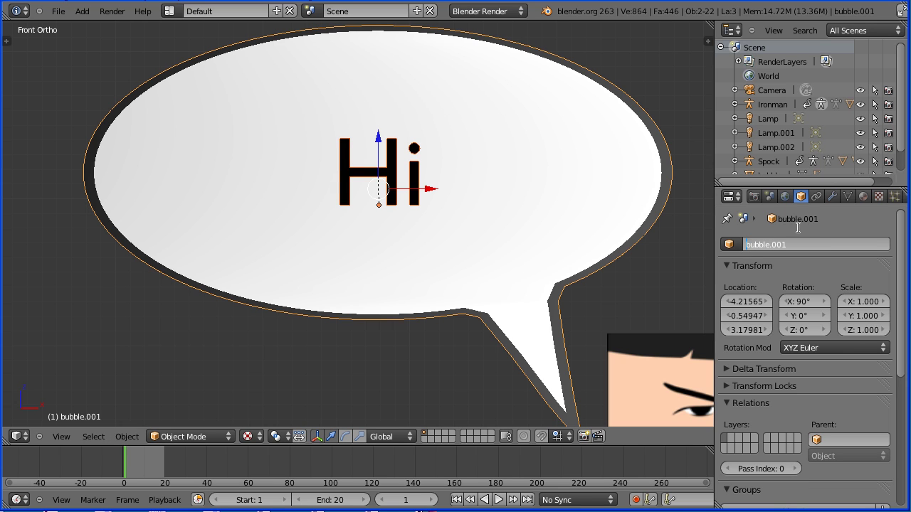
pyautogui.write('spock')
pyautogui.press('BackSpace')
pyautogui.press('BackSpace')
pyautogui.press('BackSpace')
pyautogui.press('BackSpace')
pyautogui.write('2')
pyautogui.press('Return')
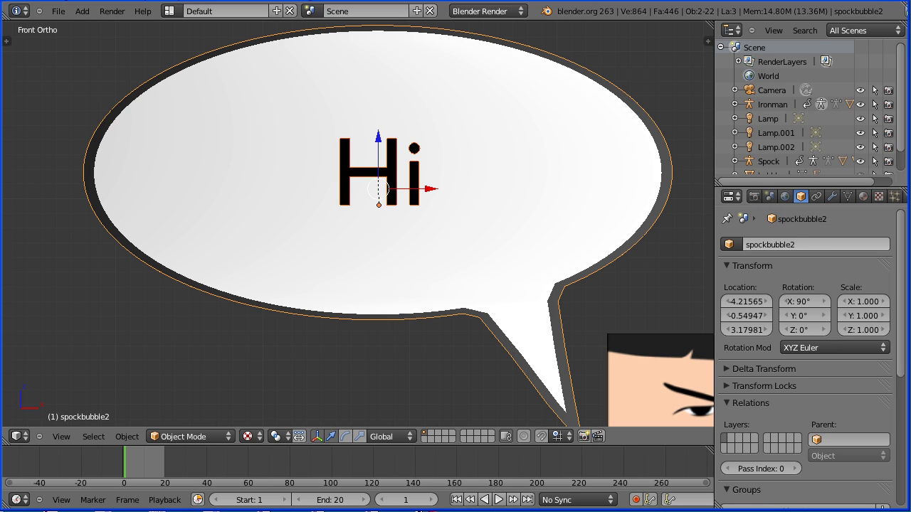
# Rename the original bubble object spockbubble1.
pyautogui.moveTo(799, 186); pyautogui.dragTo(798, 217)
pyautogui.click(772, 175)
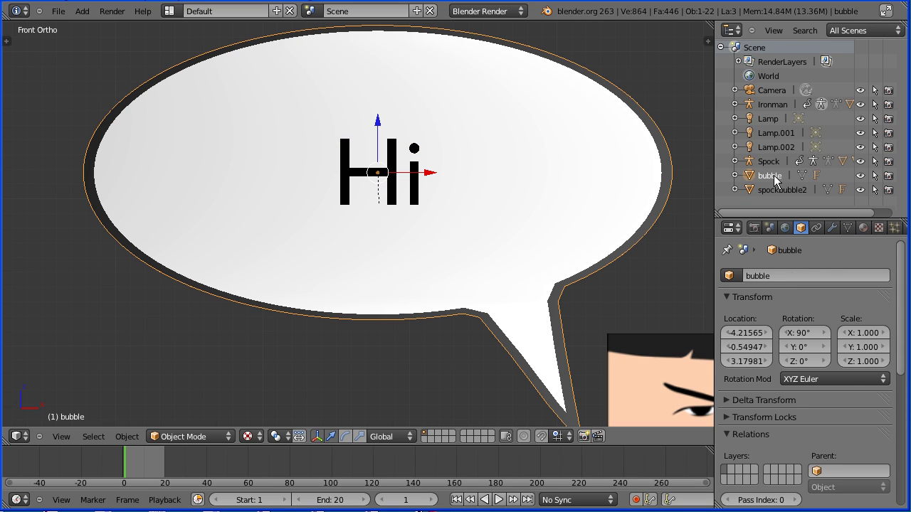
pyautogui.click(744, 275)
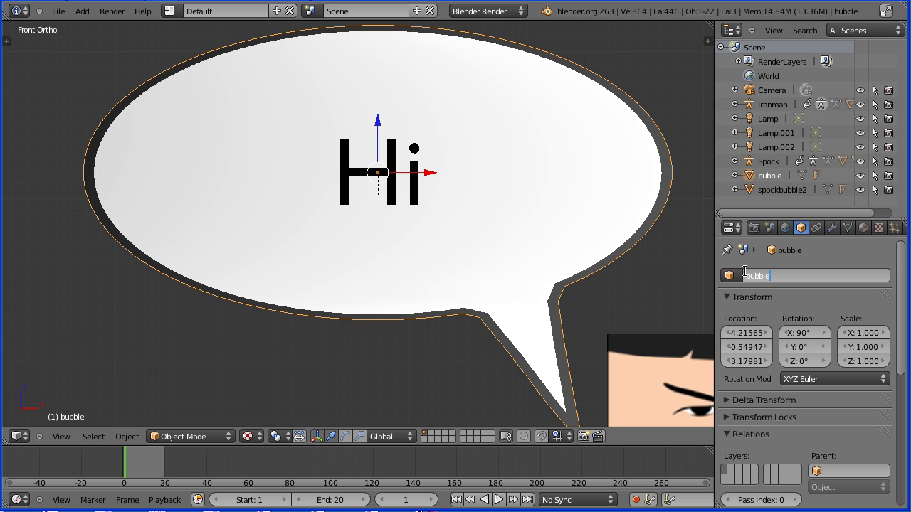
pyautogui.write('1')
pyautogui.write('spock')
pyautogui.press('Return')
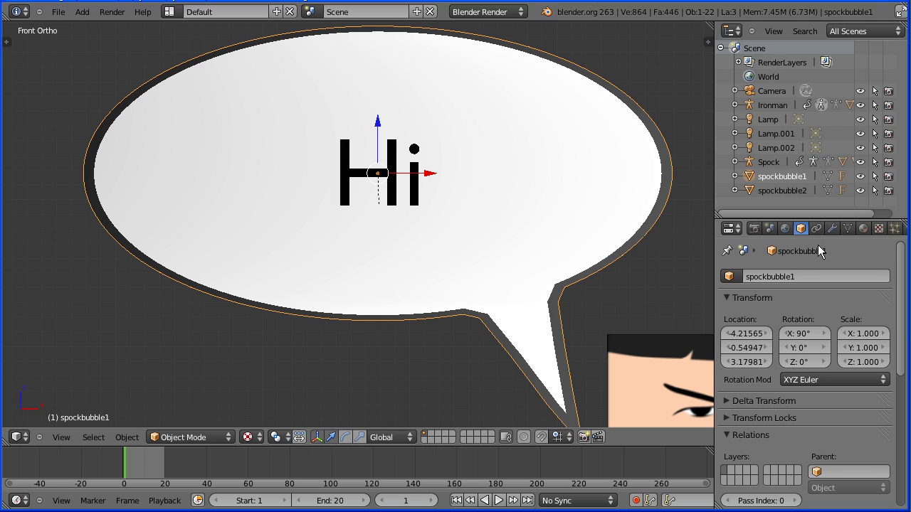
# Set the X and Y scale of spockbubble1 to 0.
pyautogui.rightClick(861, 181)
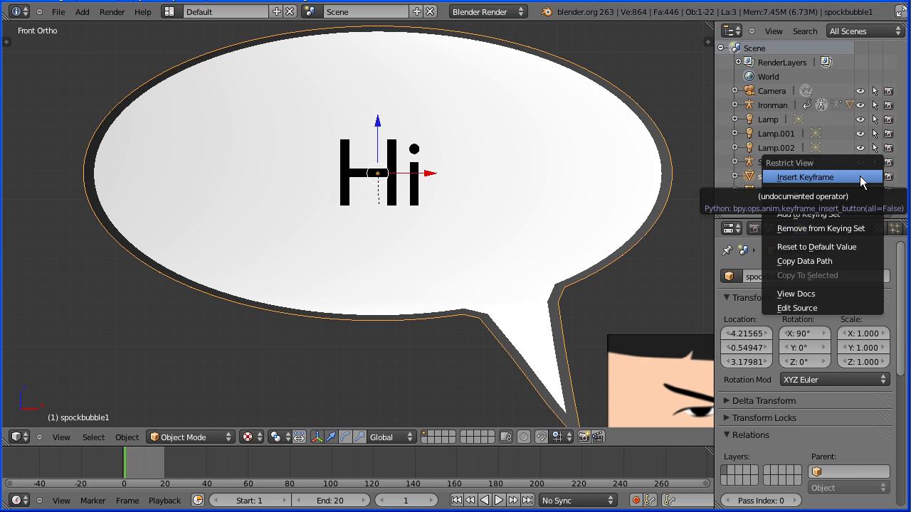
pyautogui.click(889, 324)
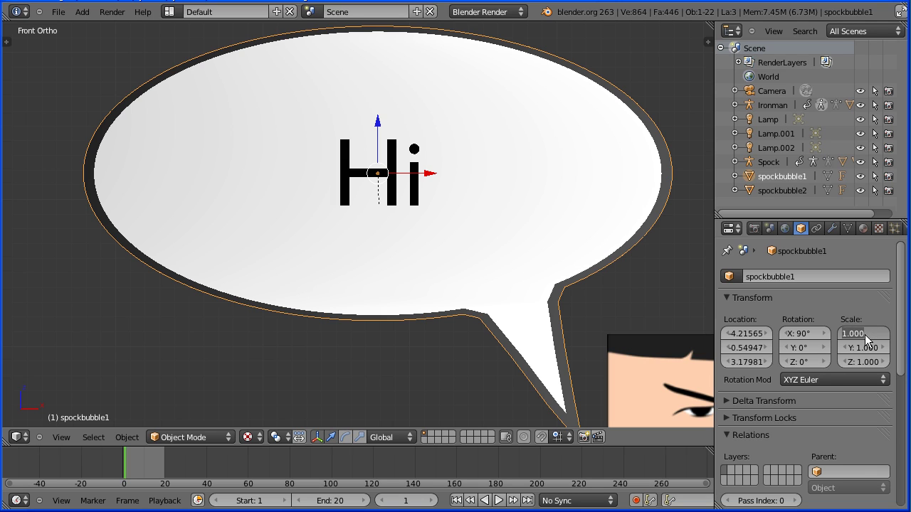
pyautogui.write('0')
pyautogui.press('Tab')
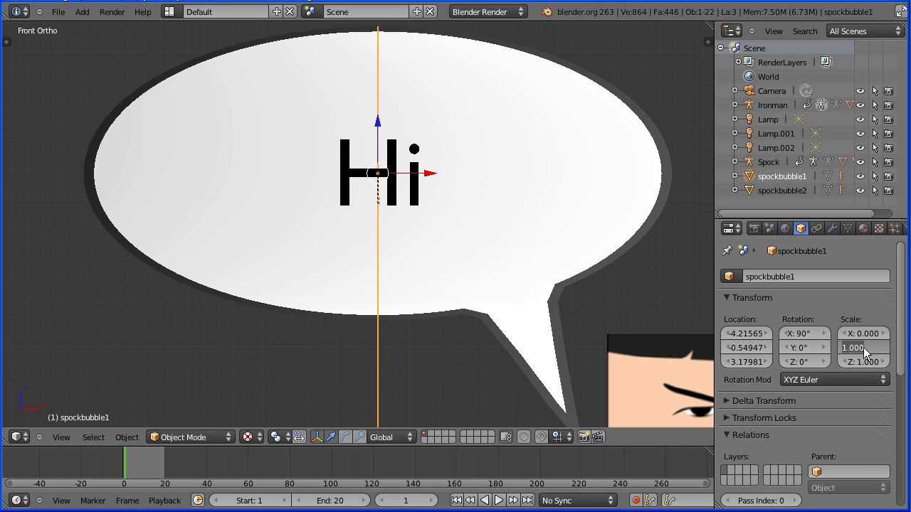
pyautogui.write('0')
pyautogui.press('Return')
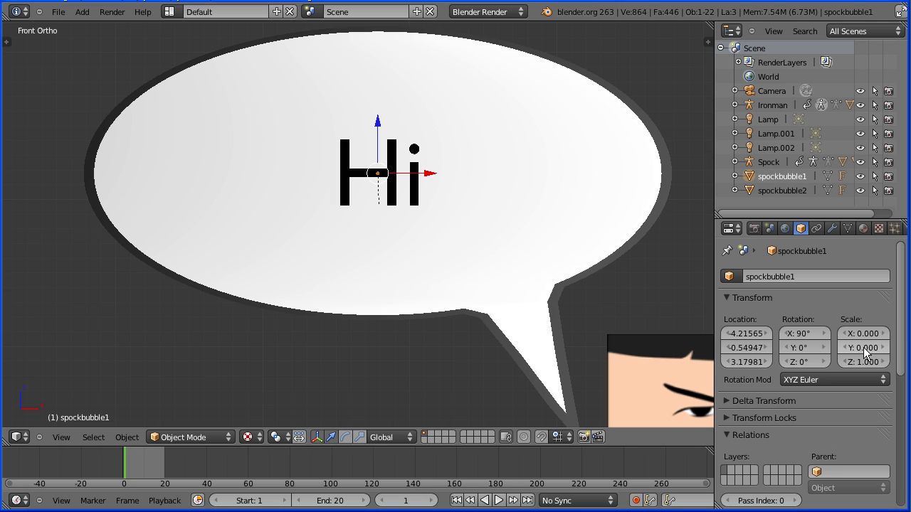
# Replace the "Hi" text on spockbubble2 with the two lines "Live long" and "and prosper", and move it up to the bubble's centre.
pyautogui.rightClick(415, 202)
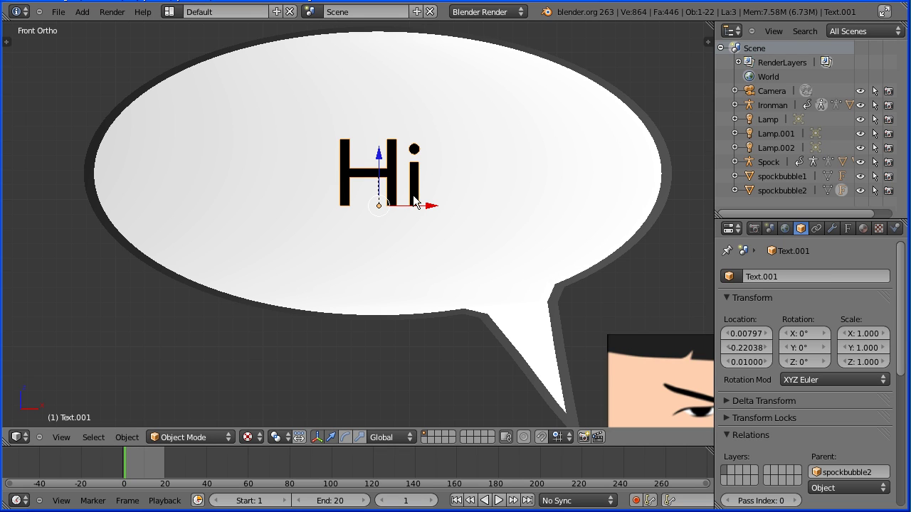
pyautogui.press('Tab')
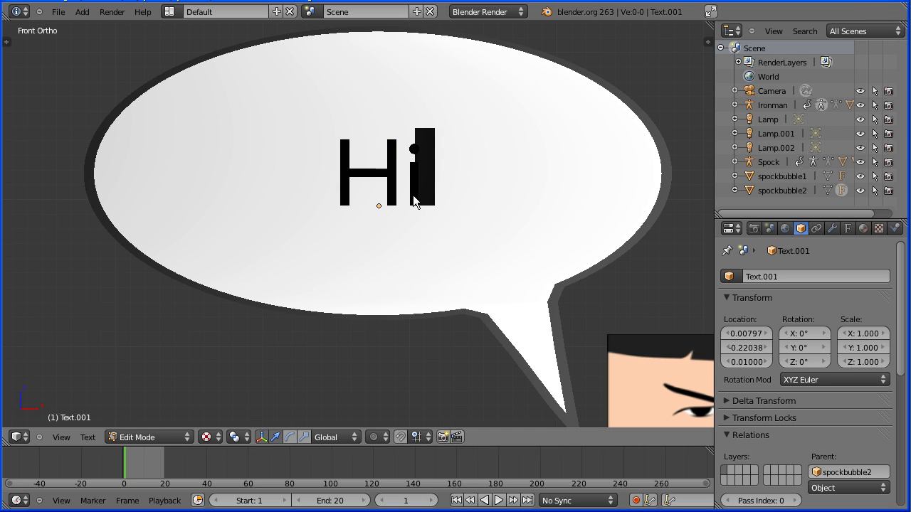
pyautogui.press('BackSpace')
pyautogui.press('BackSpace')
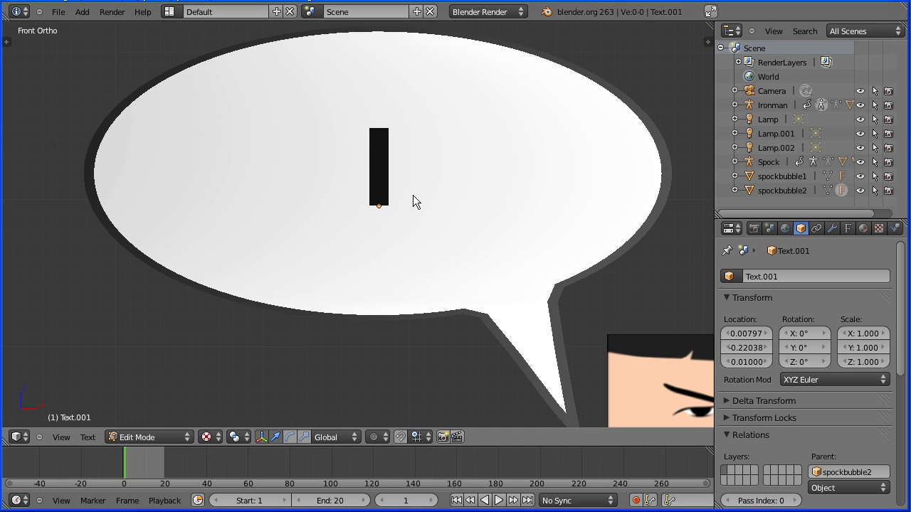
pyautogui.write('Li')
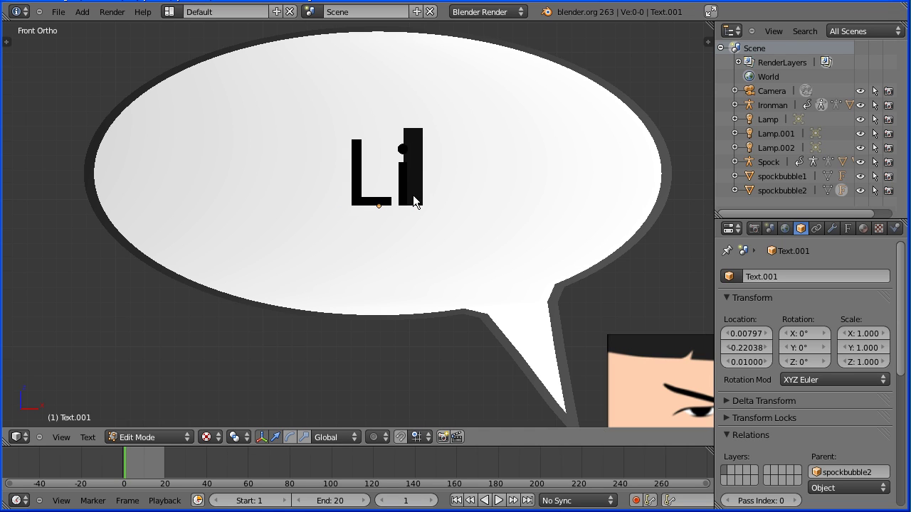
pyautogui.write('ve long')
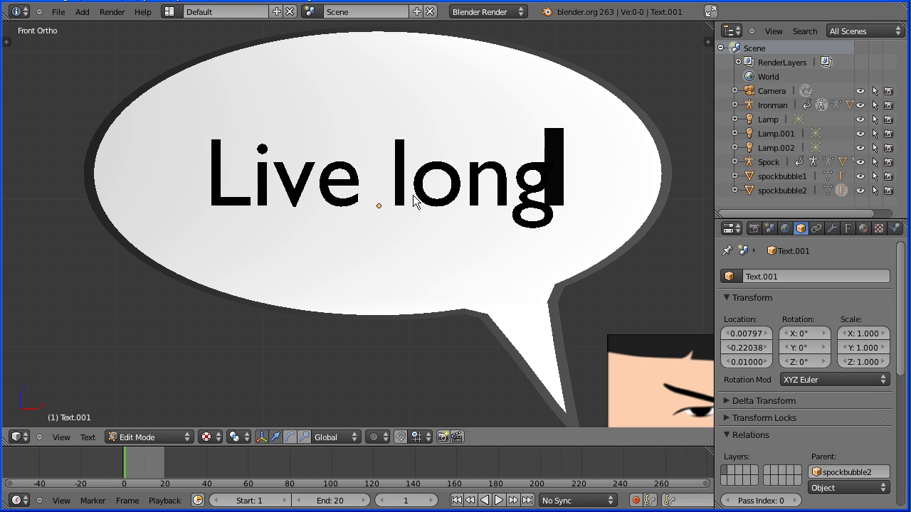
pyautogui.press('Return')
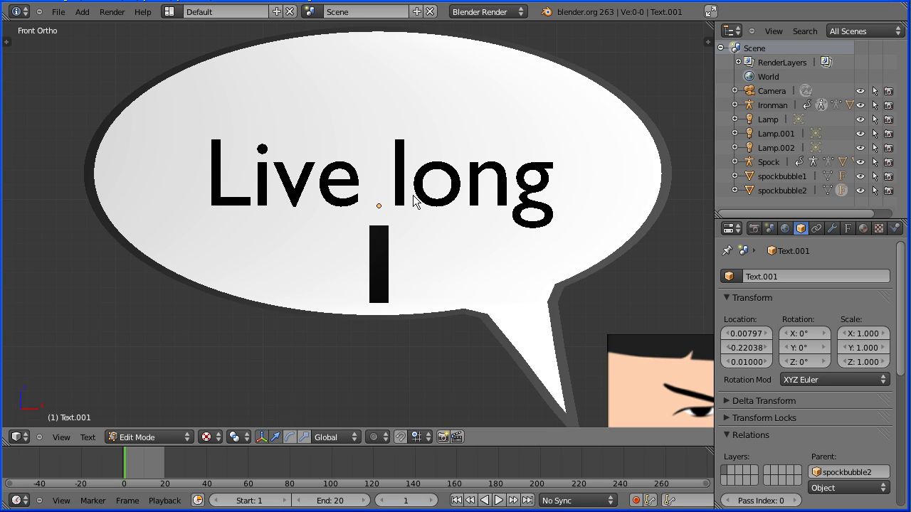
pyautogui.write('and prosper')
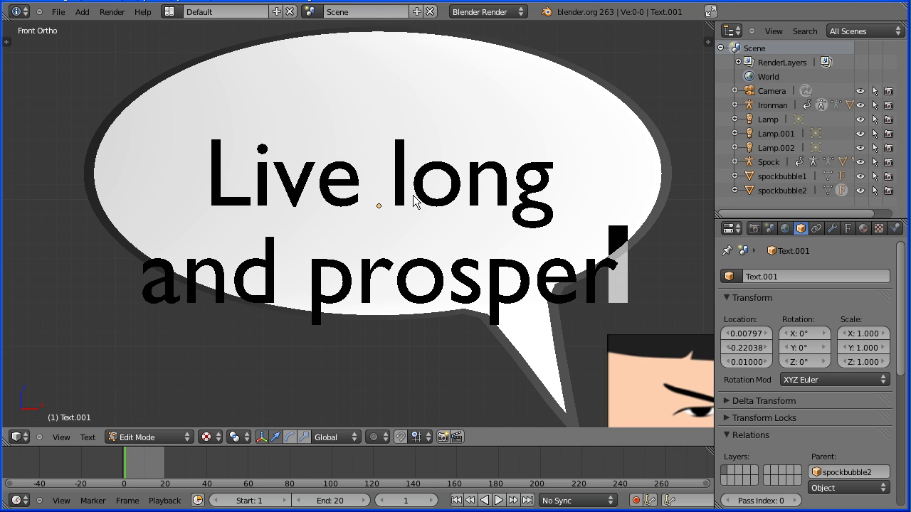
pyautogui.press('Tab')
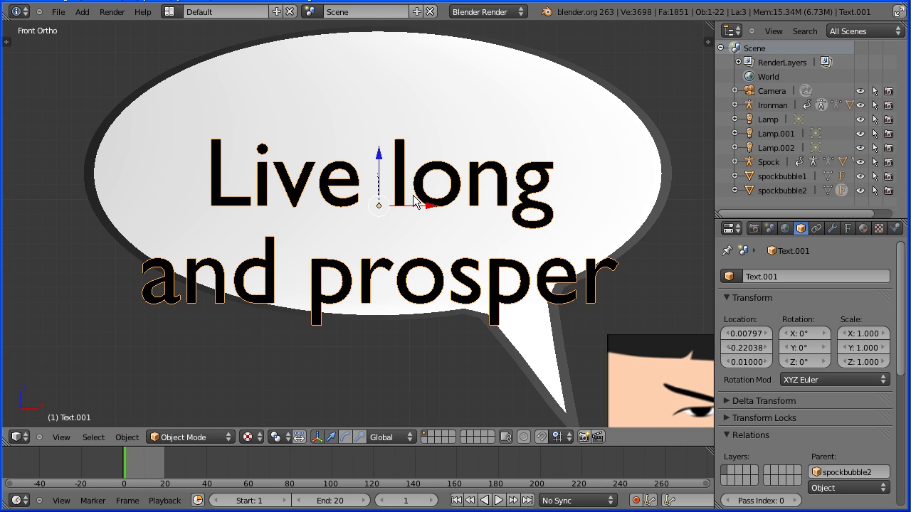
pyautogui.press('g')
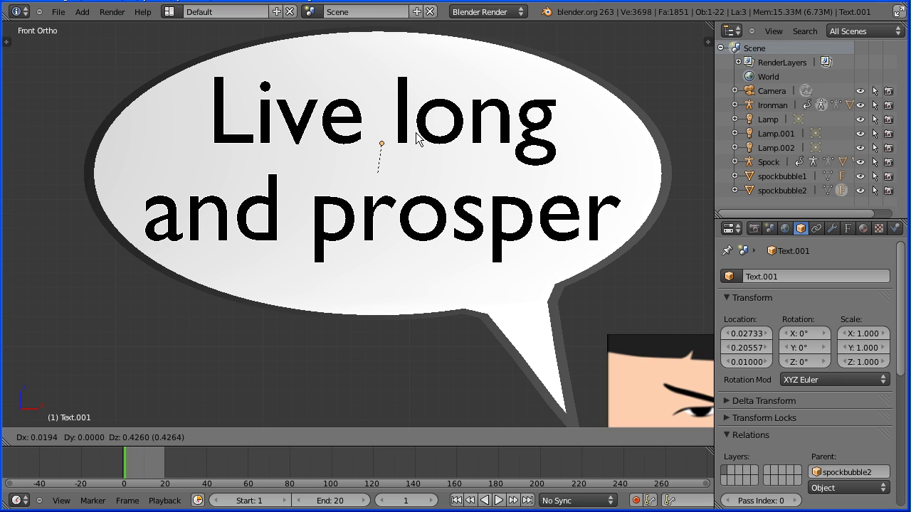
pyautogui.click(416, 135)
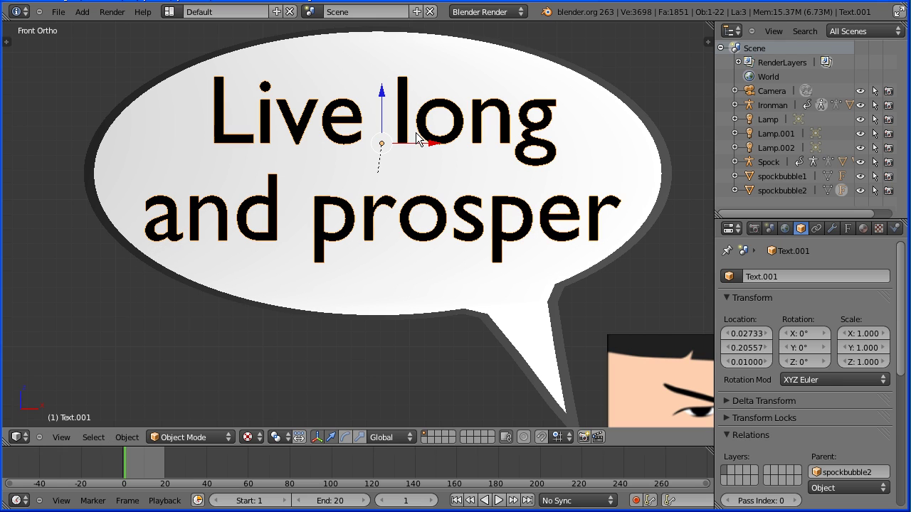
# Set the X and Y scale of spockbubble2 to 0.
pyautogui.rightClick(642, 206)
pyautogui.click(864, 334)
pyautogui.write('0')
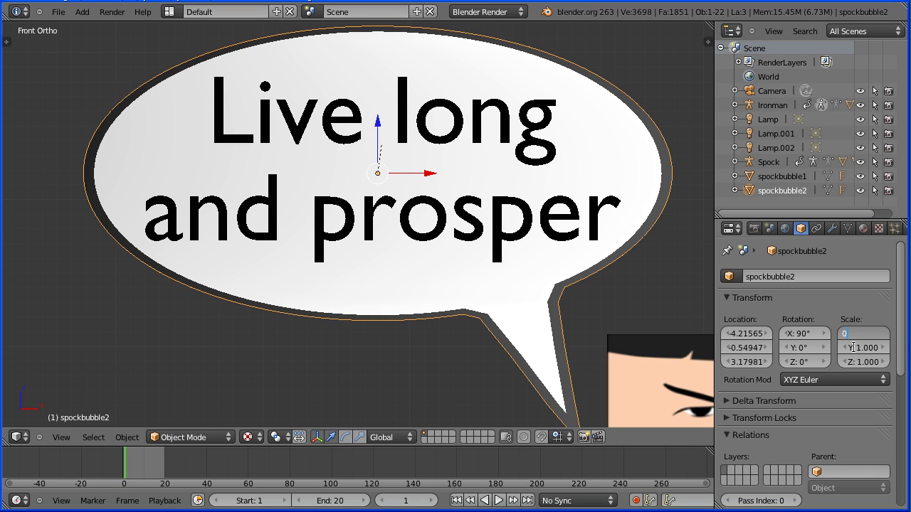
pyautogui.press('Return')
pyautogui.click(863, 352)
pyautogui.write('0')
pyautogui.press('Return')
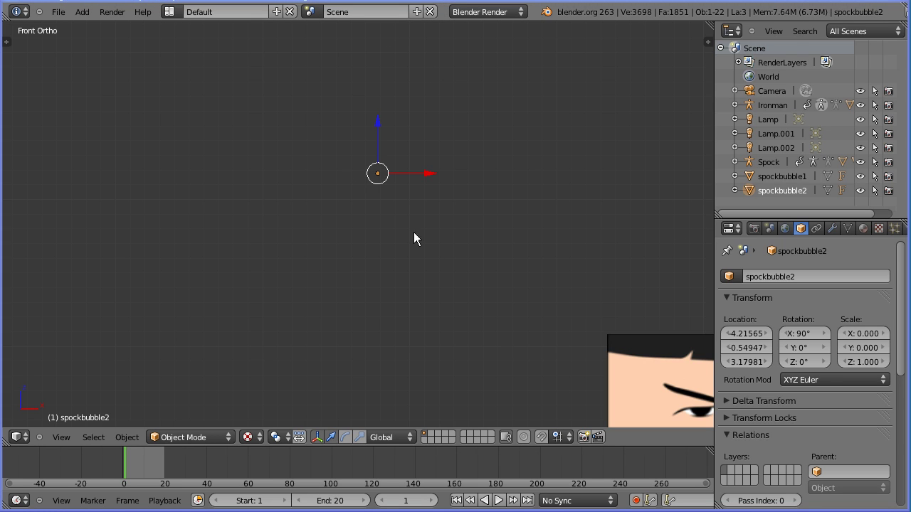
# Switch to the Animation screen layout and split the Action Editor area horizontally, making its lower half an NLA Editor.
pyautogui.click(173, 11)
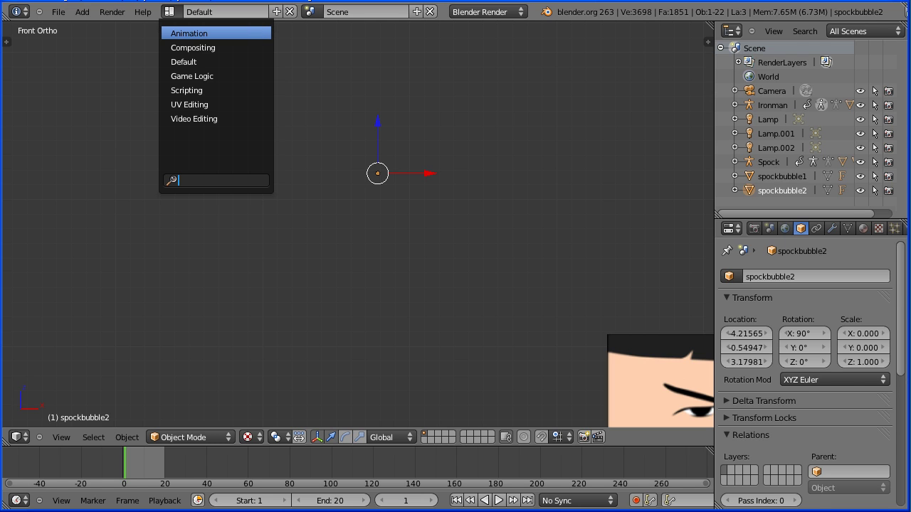
pyautogui.press('Return')
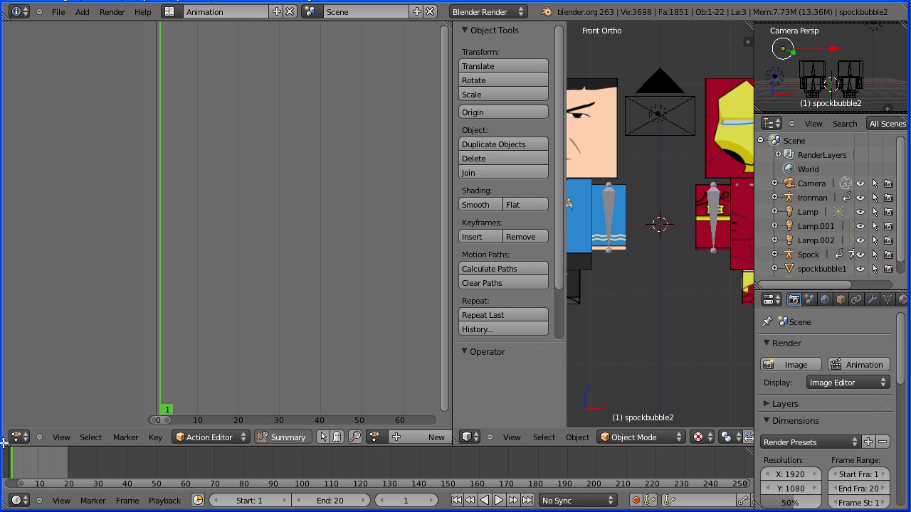
pyautogui.moveTo(4, 443); pyautogui.dragTo(45, 211)
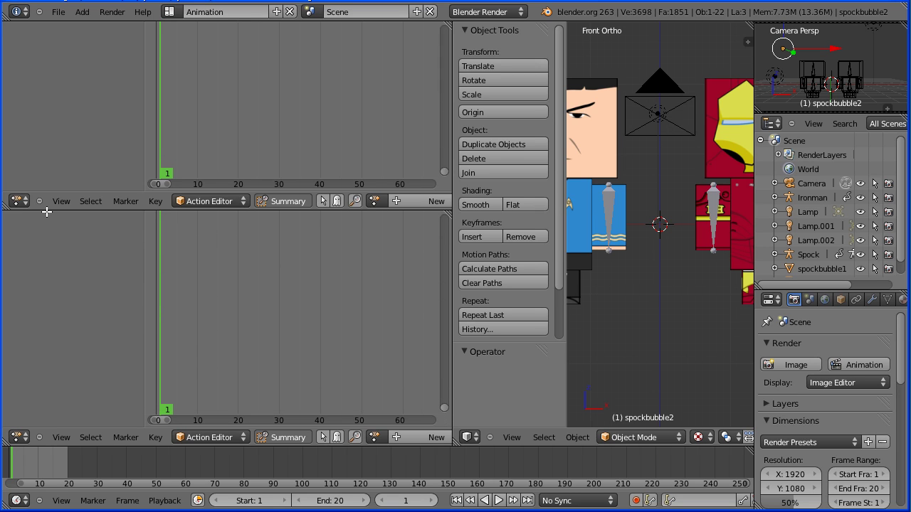
pyautogui.click(192, 202)
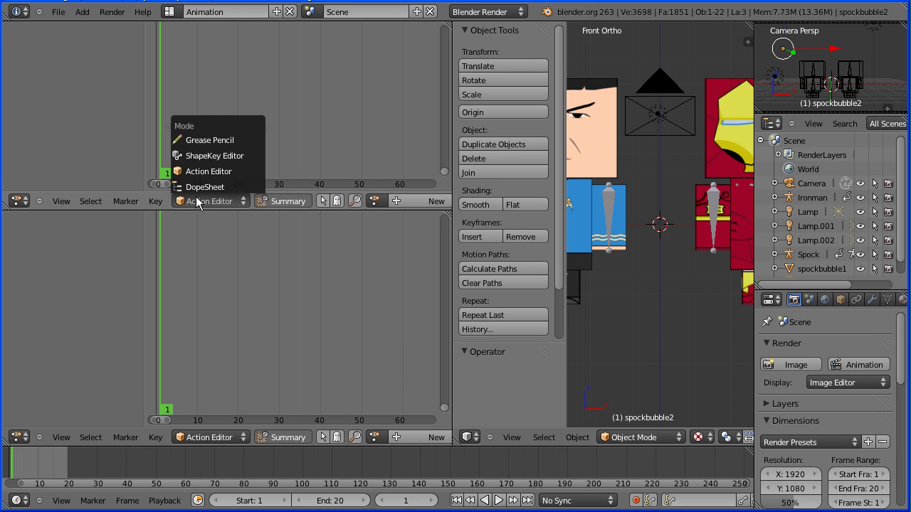
pyautogui.click(232, 180)
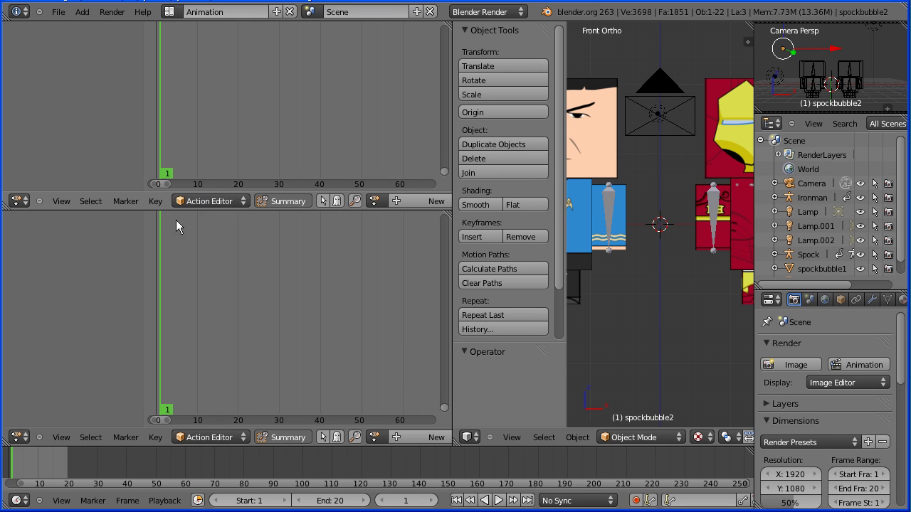
pyautogui.click(16, 437)
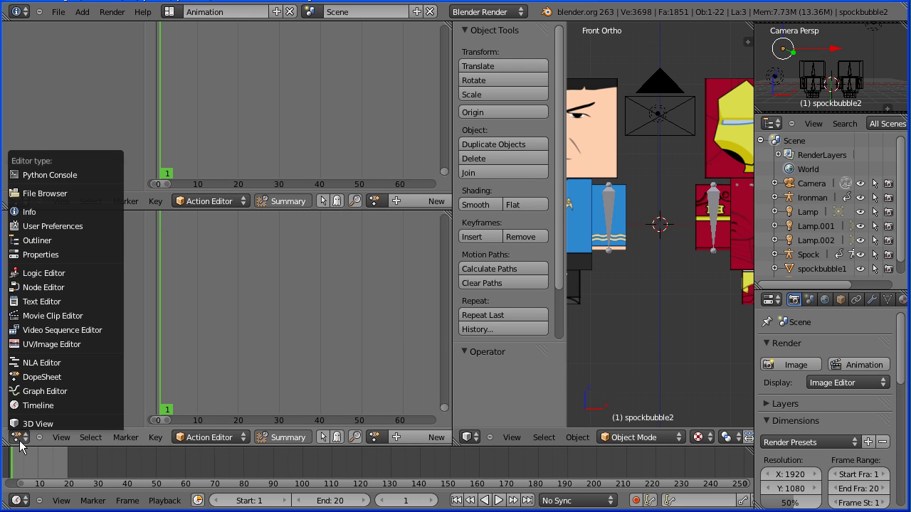
pyautogui.click(87, 362)
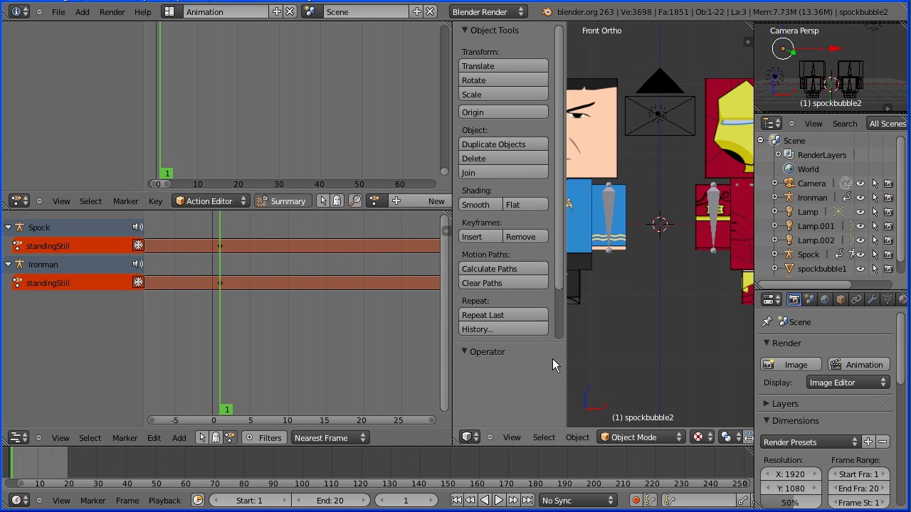
# Assign the wave action to the Spock armature and push it down into an NLA strip.
pyautogui.press('t')
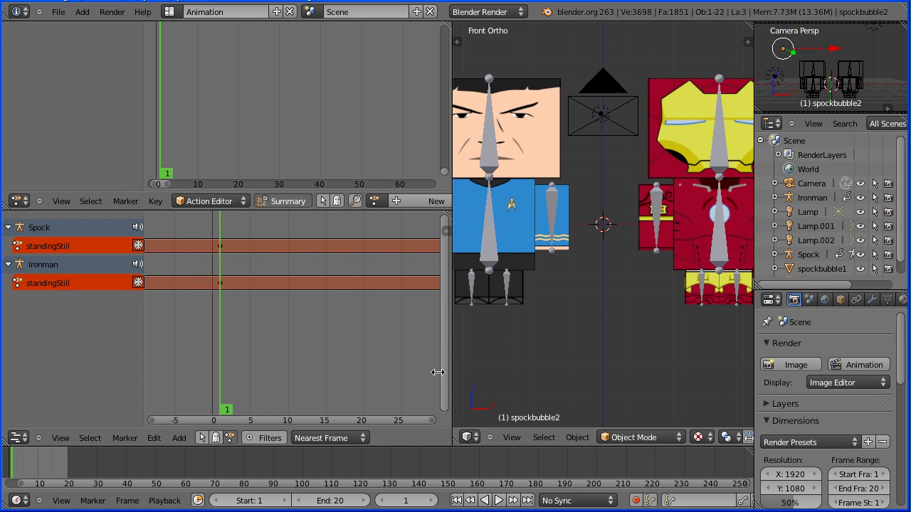
pyautogui.rightClick(489, 262)
pyautogui.rightClick(488, 262)
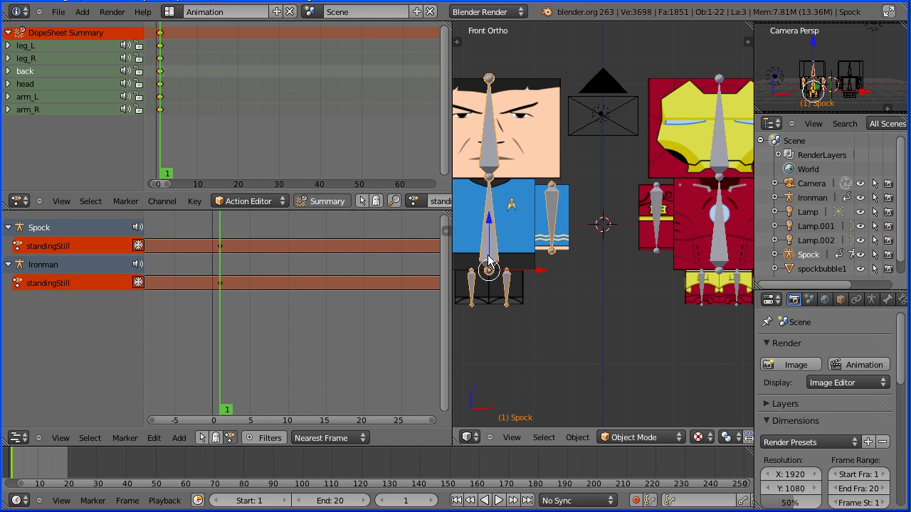
pyautogui.click(414, 202)
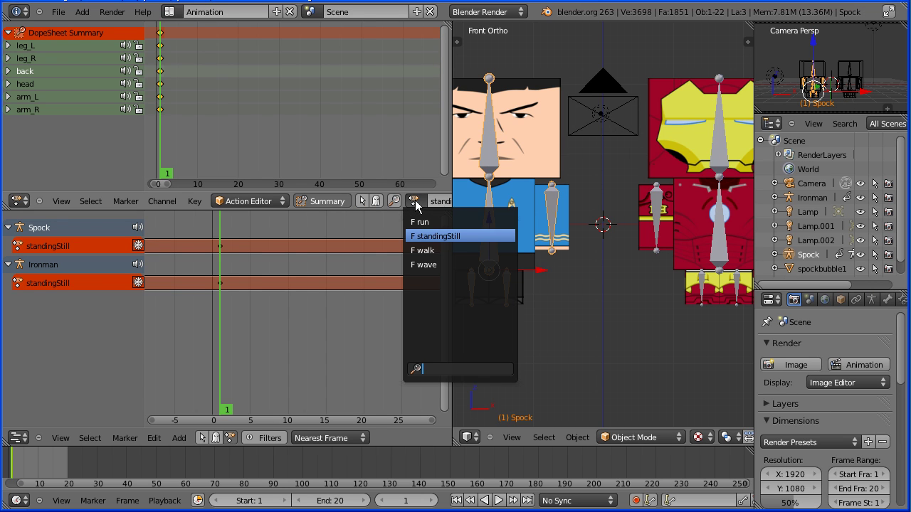
pyautogui.click(475, 265)
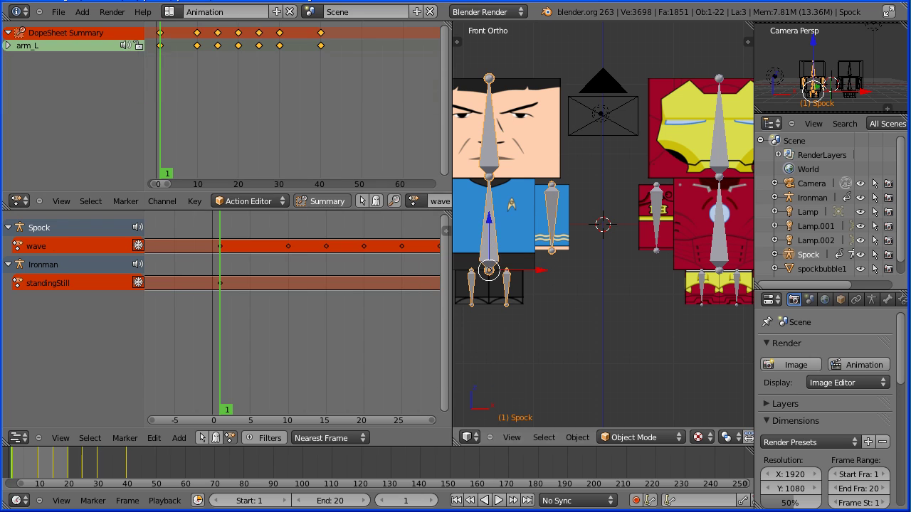
pyautogui.click(138, 246)
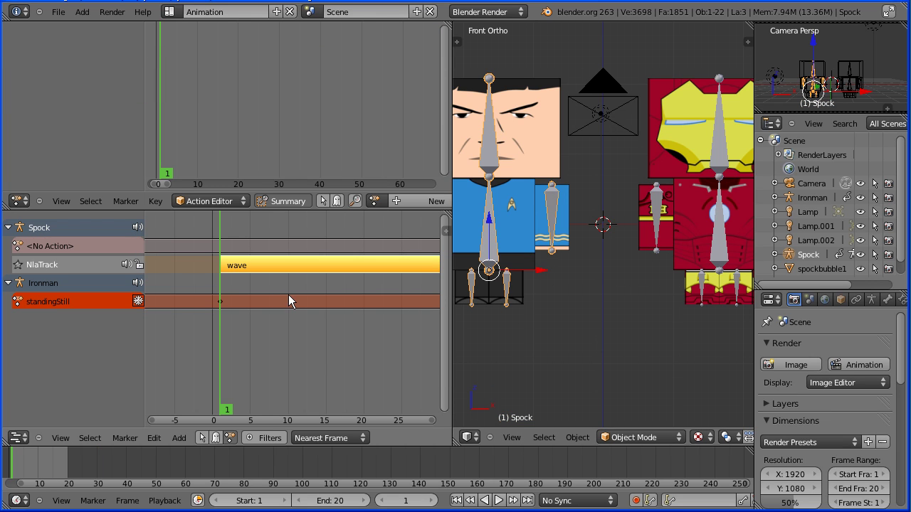
# Move Spock's wave strip along the NLA track to span about frames 21 to 60.
pyautogui.scroll(-8, 299, 342)
pyautogui.scroll(-3, 292, 342)
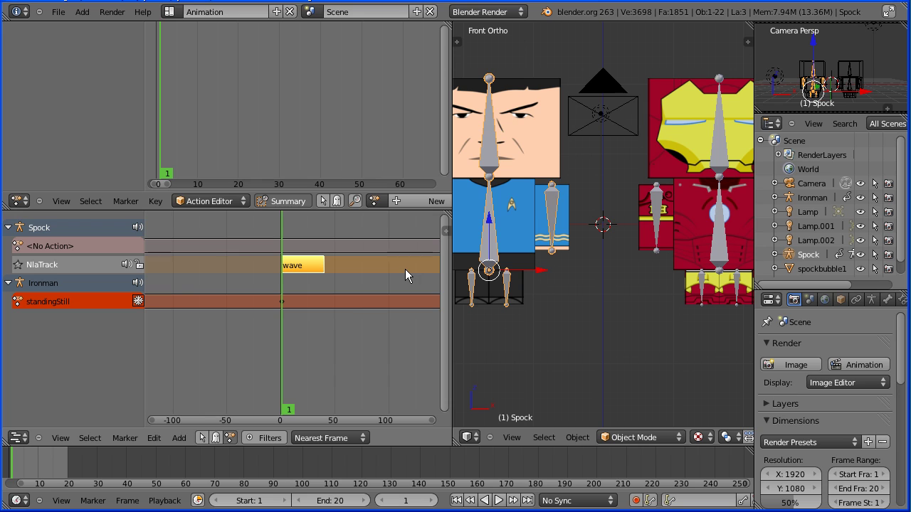
pyautogui.moveTo(405, 269); pyautogui.dragTo(270, 271, button='middle')
pyautogui.press('g')
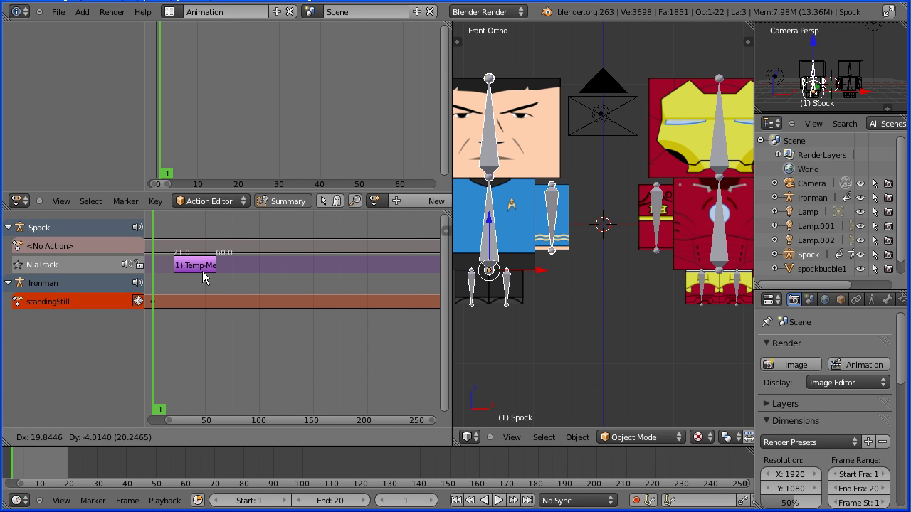
pyautogui.click(201, 272)
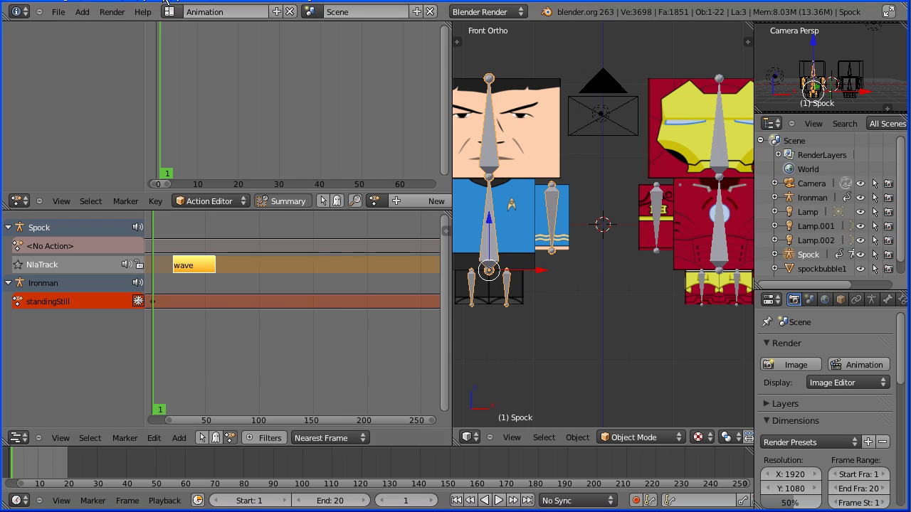
# Set the animation's end frame to 250.
pyautogui.click(344, 501)
pyautogui.write('250')
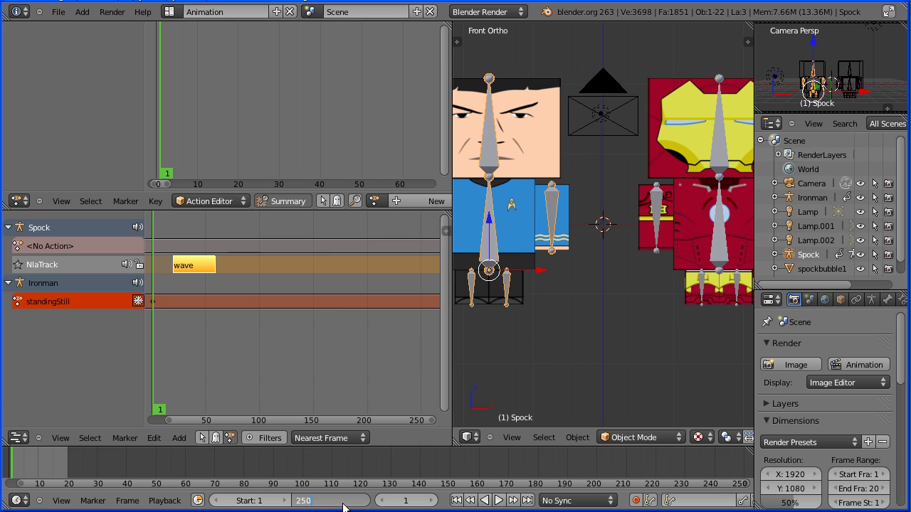
pyautogui.press('Return')
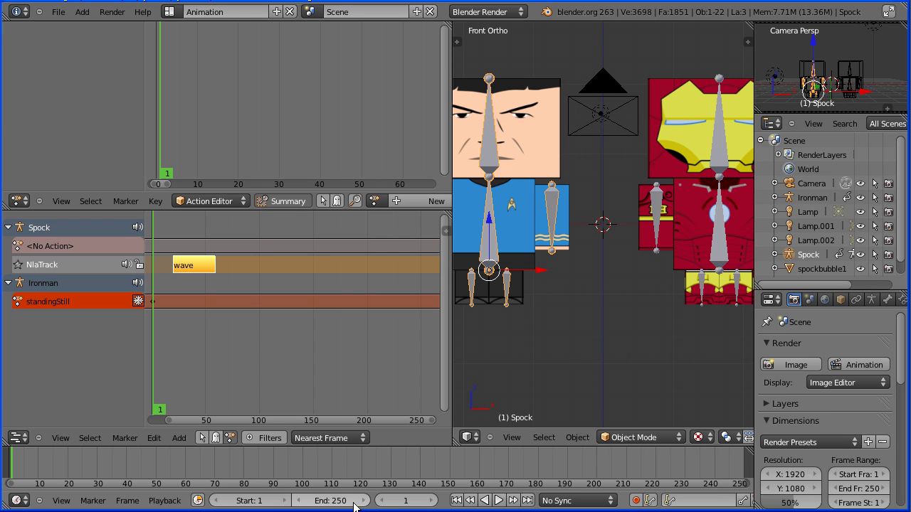
# Insert keyframes for all scale values of spockbubble2 at frame 1.
pyautogui.scroll(-4, 611, 314)
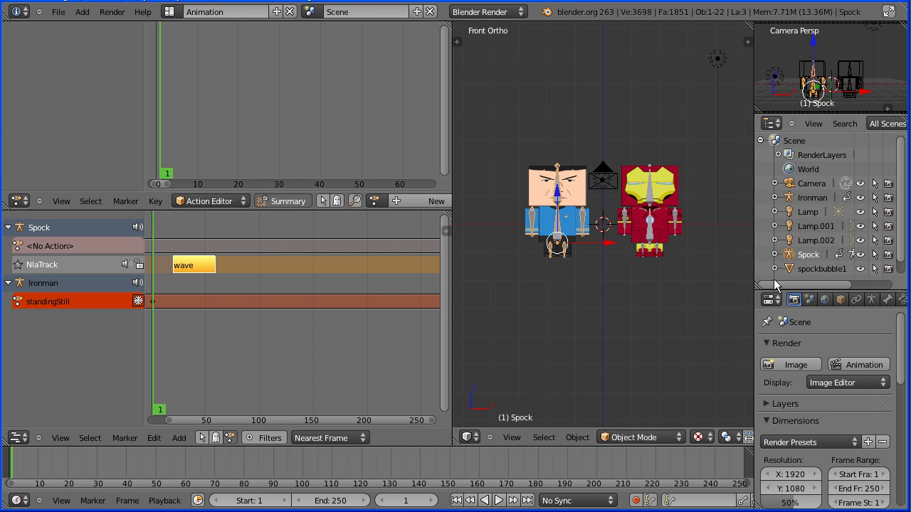
pyautogui.scroll(-1, 854, 256)
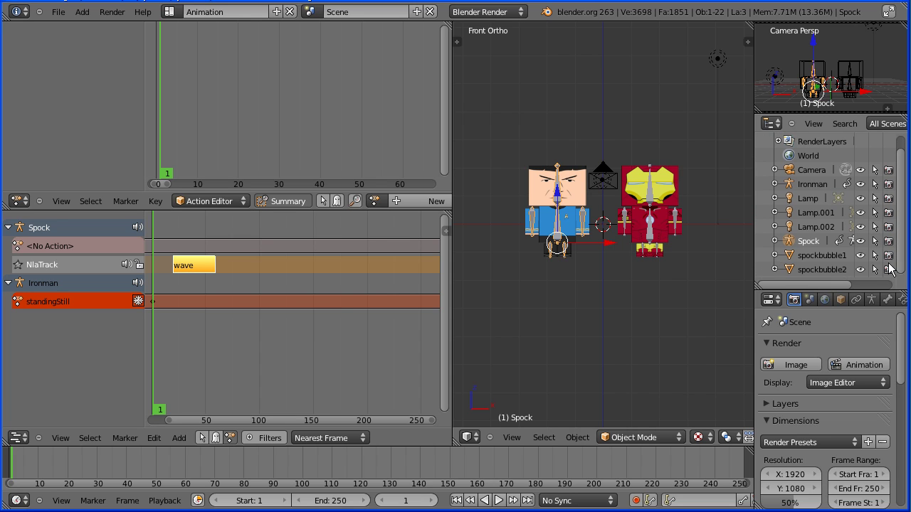
pyautogui.click(826, 272)
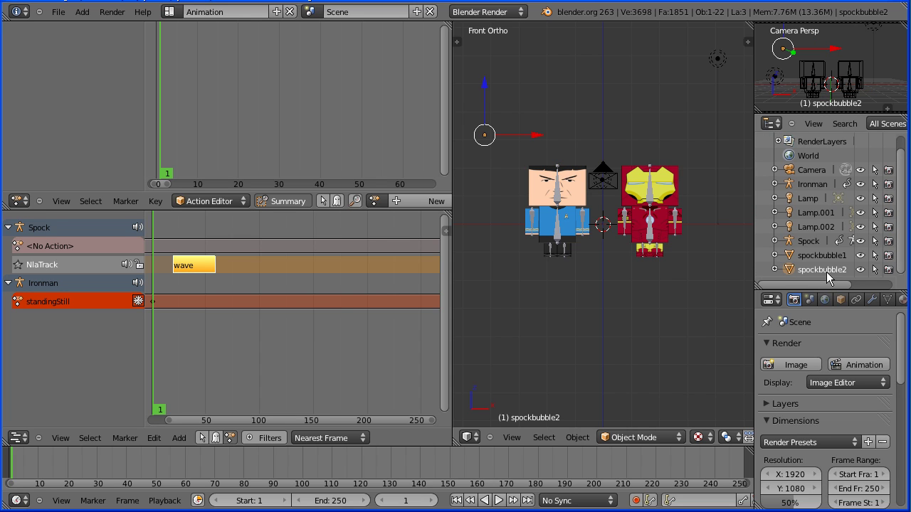
pyautogui.click(842, 301)
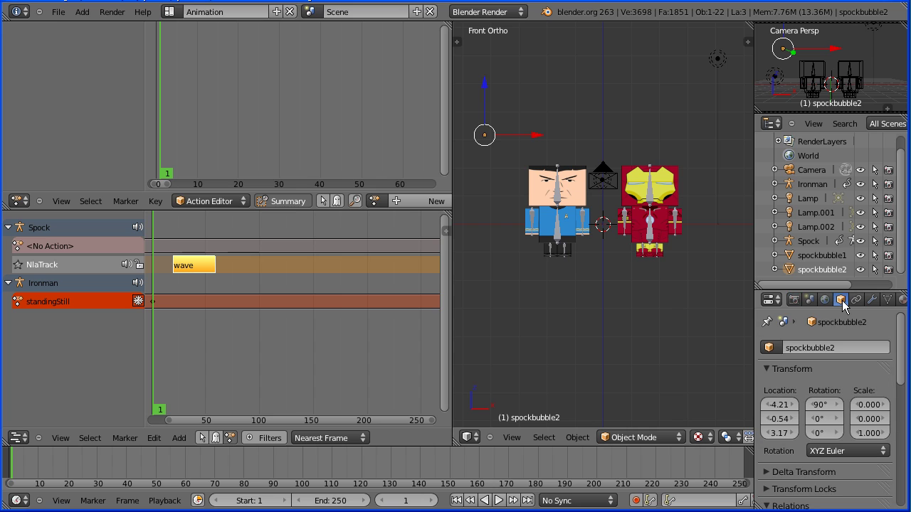
pyautogui.rightClick(868, 422)
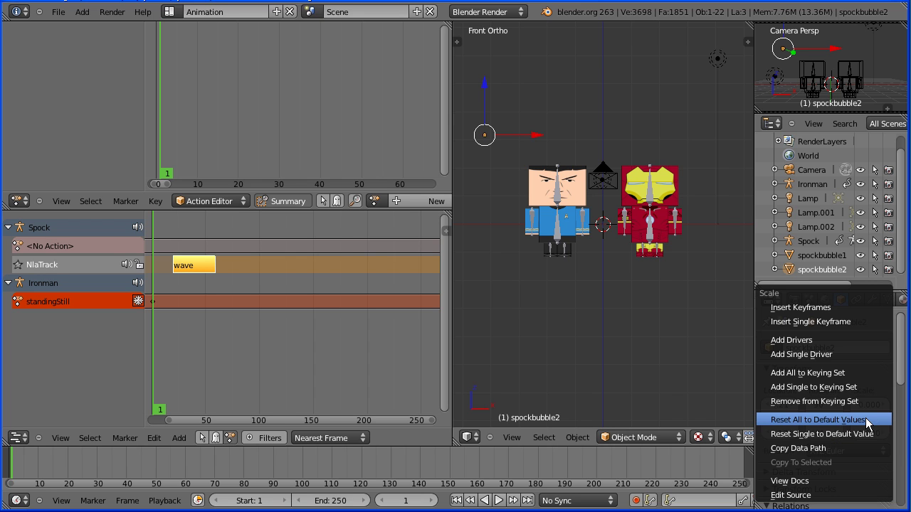
pyautogui.click(855, 311)
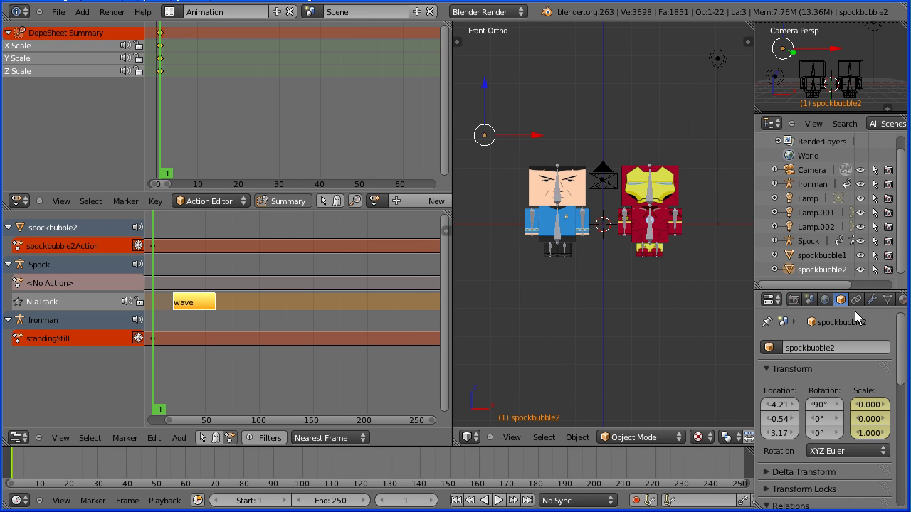
# Insert keyframes for all scale values of spockbubble1 at frame 1.
pyautogui.click(820, 256)
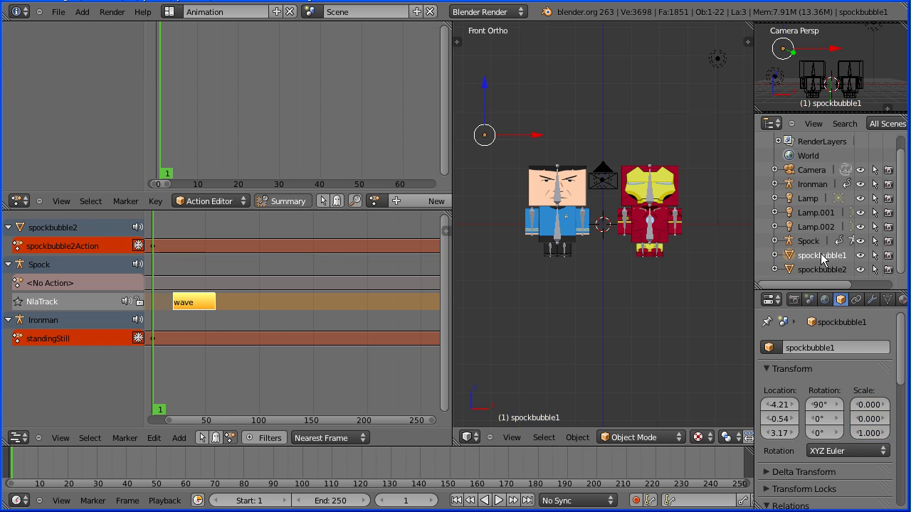
pyautogui.rightClick(871, 420)
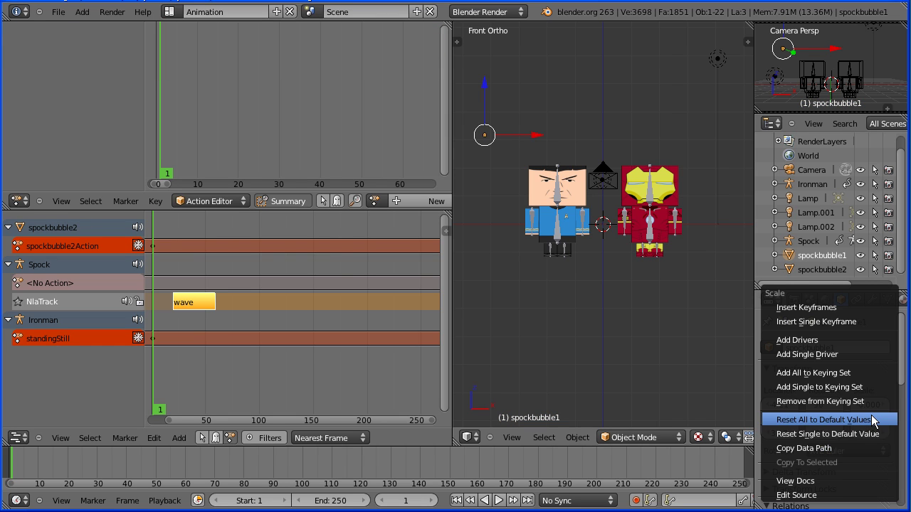
pyautogui.click(854, 311)
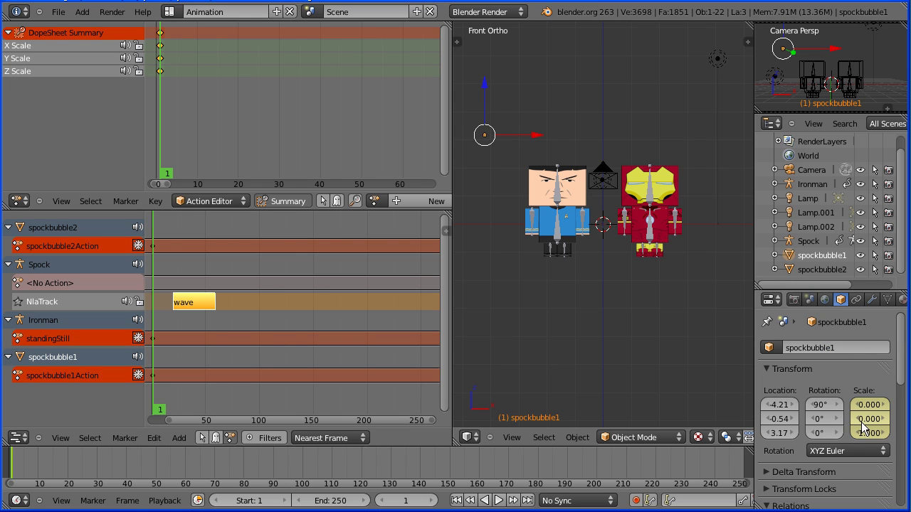
# At frame 20, set spockbubble1's X and Y scale to 1 and insert keyframes for all its scale values.
pyautogui.click(407, 504)
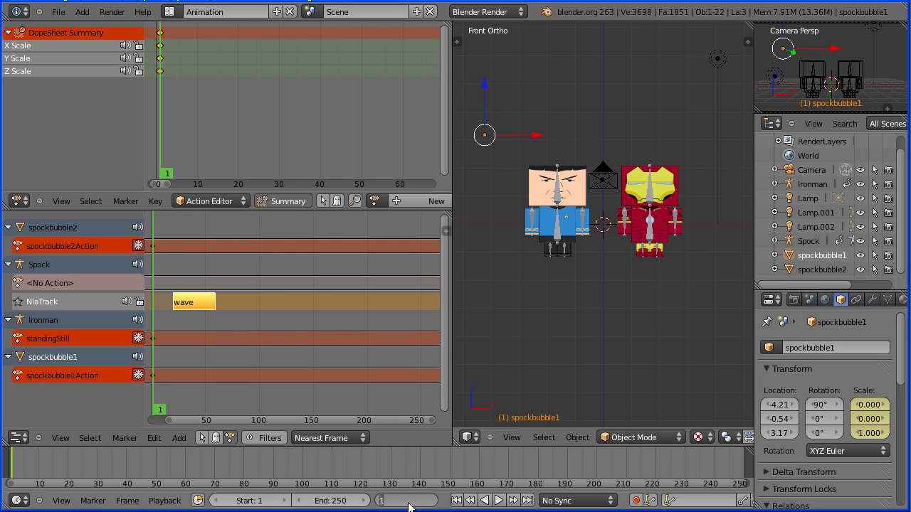
pyautogui.write('20')
pyautogui.press('Return')
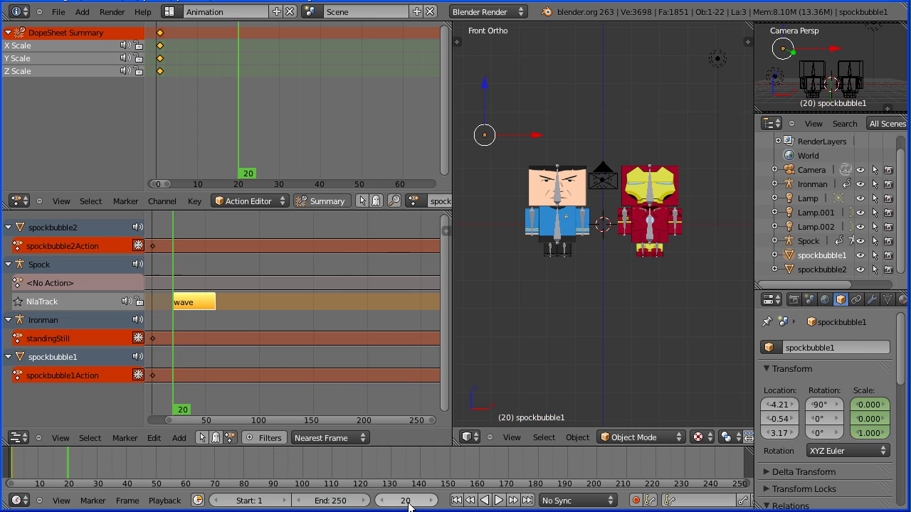
pyautogui.click(868, 404)
pyautogui.write('1')
pyautogui.press('Return')
pyautogui.click(876, 421)
pyautogui.write('1')
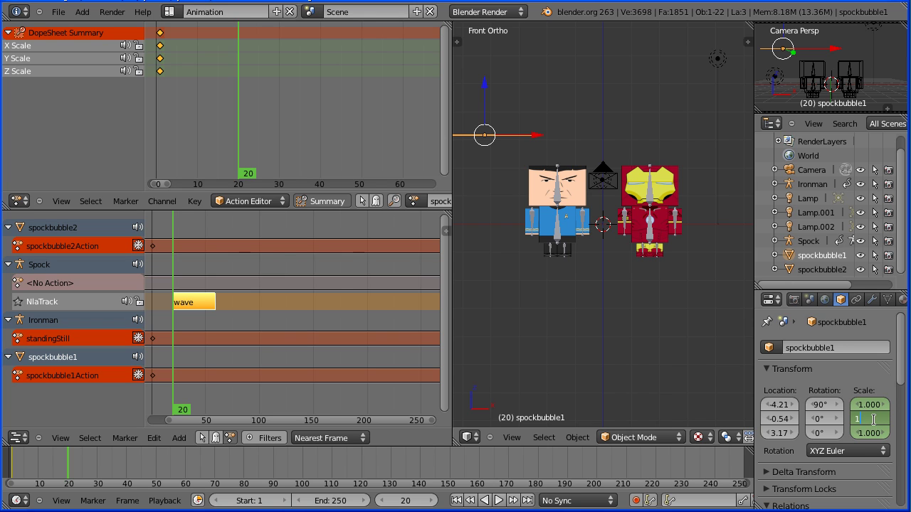
pyautogui.press('Return')
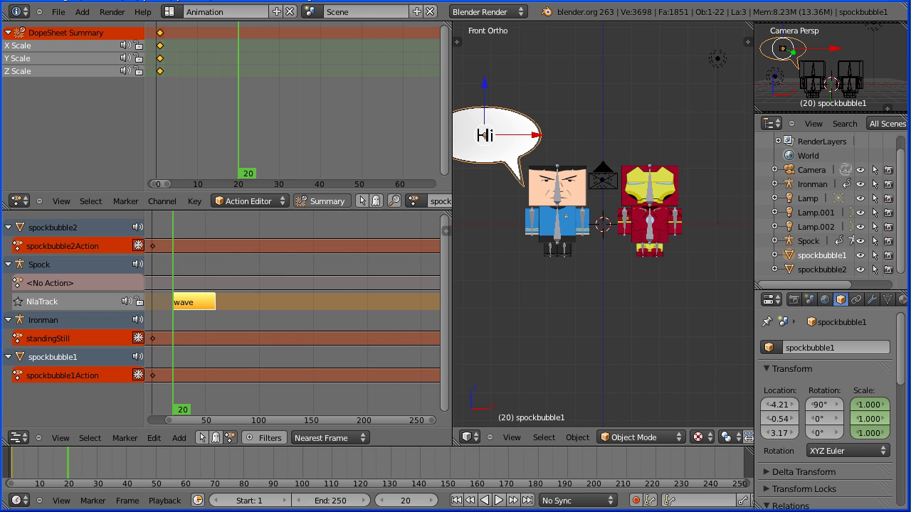
pyautogui.rightClick(872, 418)
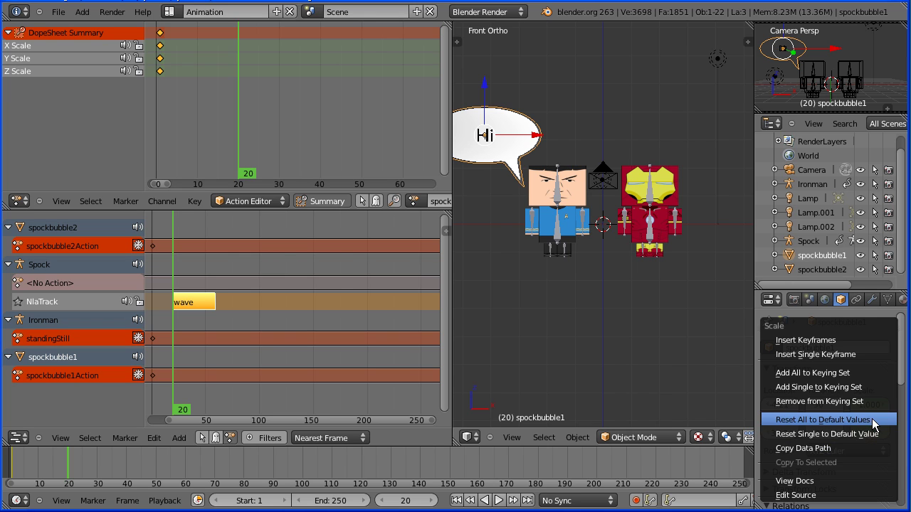
pyautogui.click(885, 346)
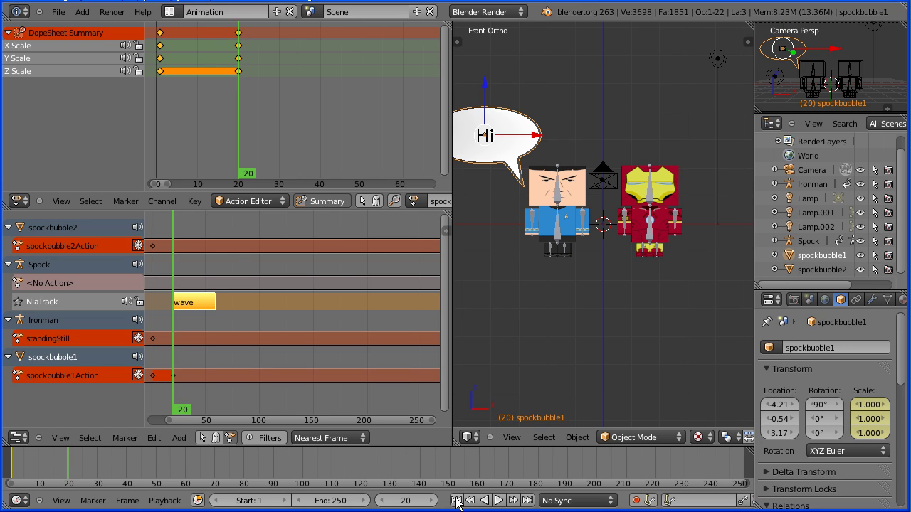
# Play the animation from the first frame to check how the "Hi" bubble grows, and stop playback.
pyautogui.click(456, 501)
pyautogui.click(499, 501)
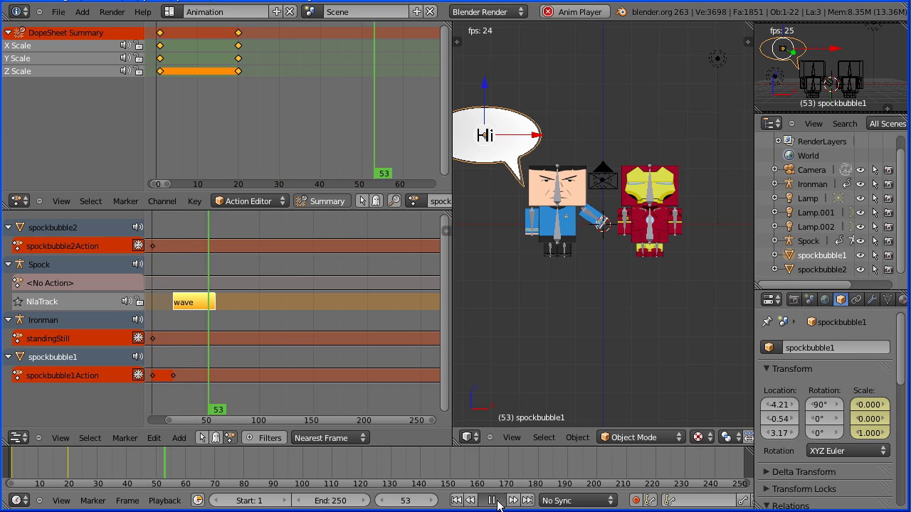
pyautogui.click(492, 501)
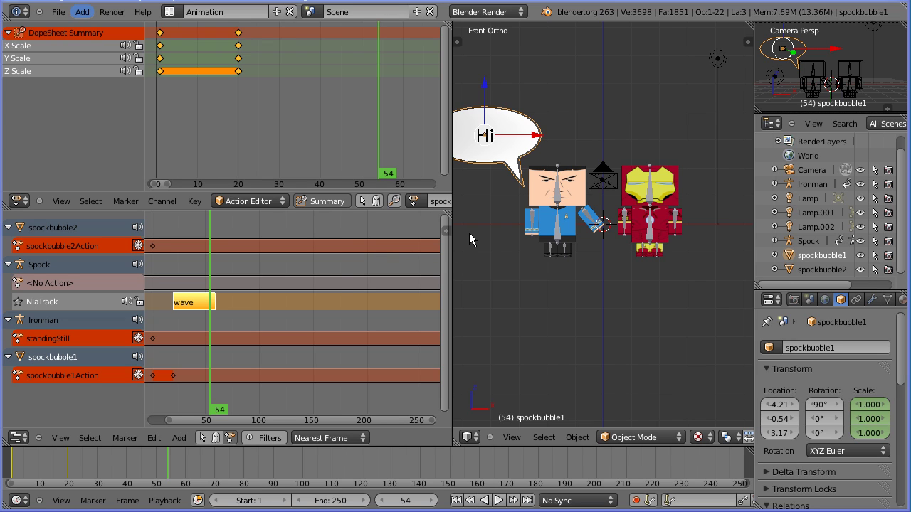
# Set the interpolation mode of spockbubble1's scale keyframes to Constant.
pyautogui.click(194, 201)
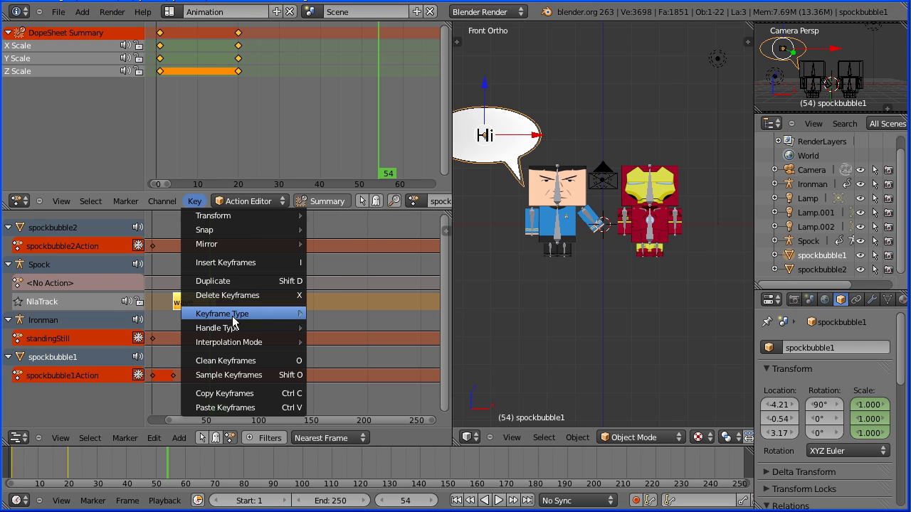
pyautogui.moveTo(246, 344)
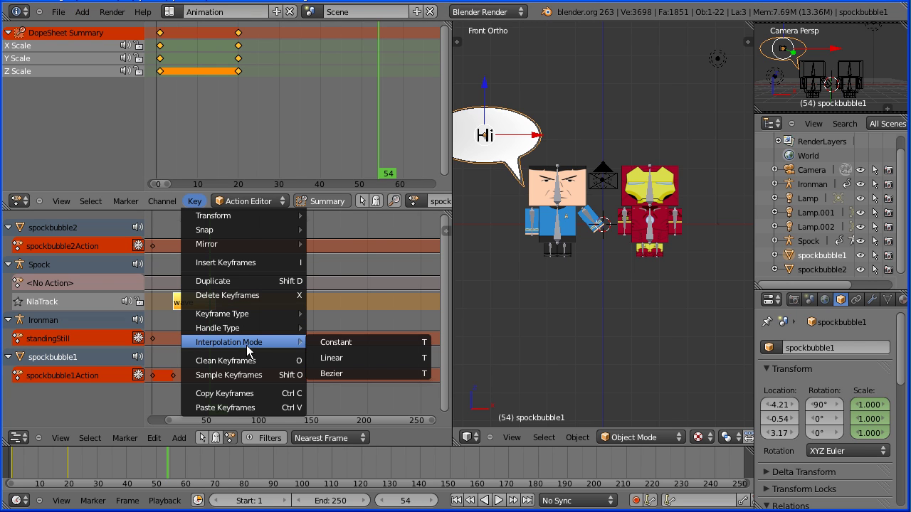
pyautogui.click(385, 342)
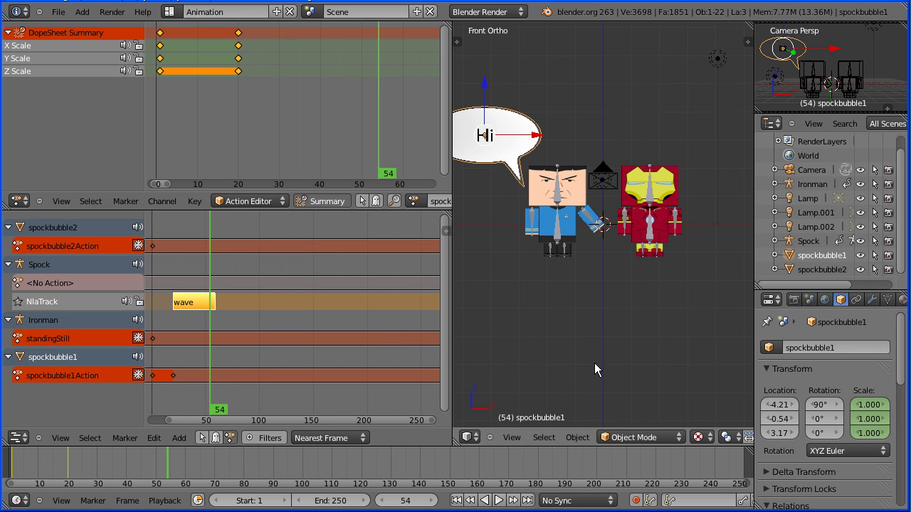
# At frame 60, set spockbubble1's X and Y scale to 0 and insert keyframes for all its scale values.
pyautogui.click(409, 503)
pyautogui.write('60')
pyautogui.press('Return')
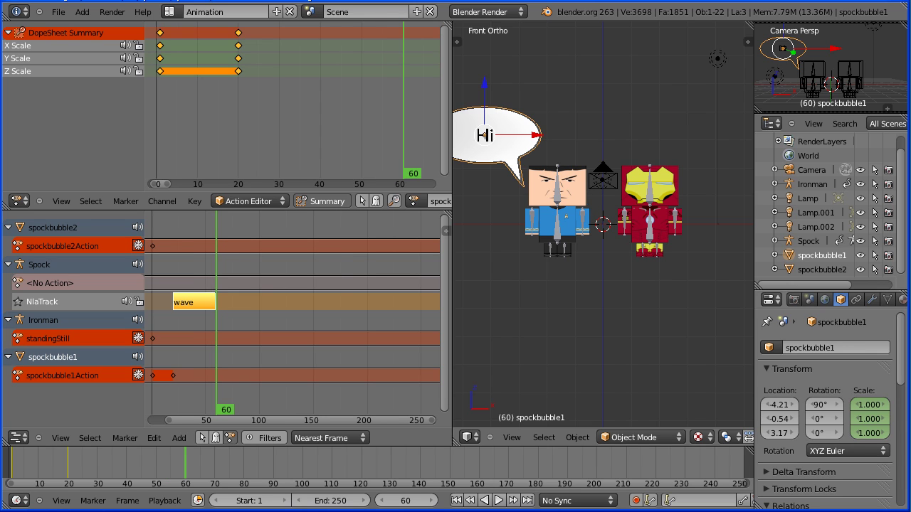
pyautogui.click(874, 406)
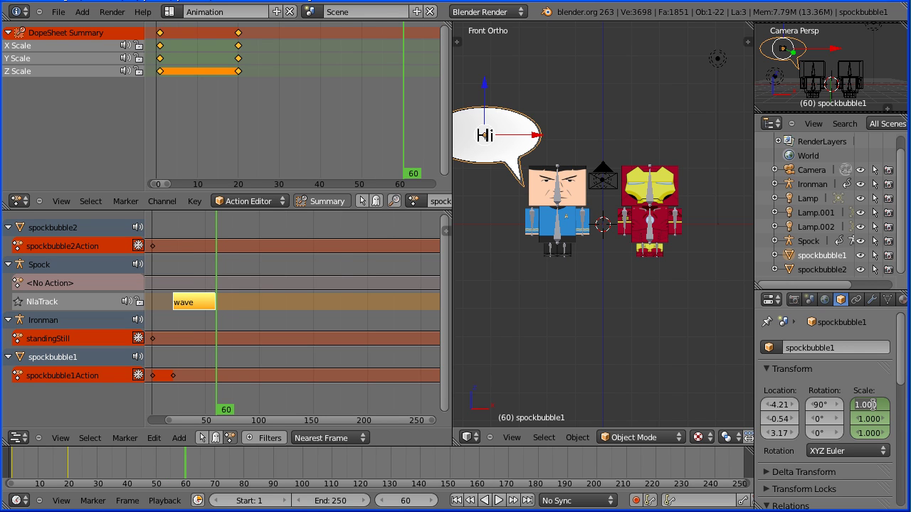
pyautogui.write('0')
pyautogui.press('Return')
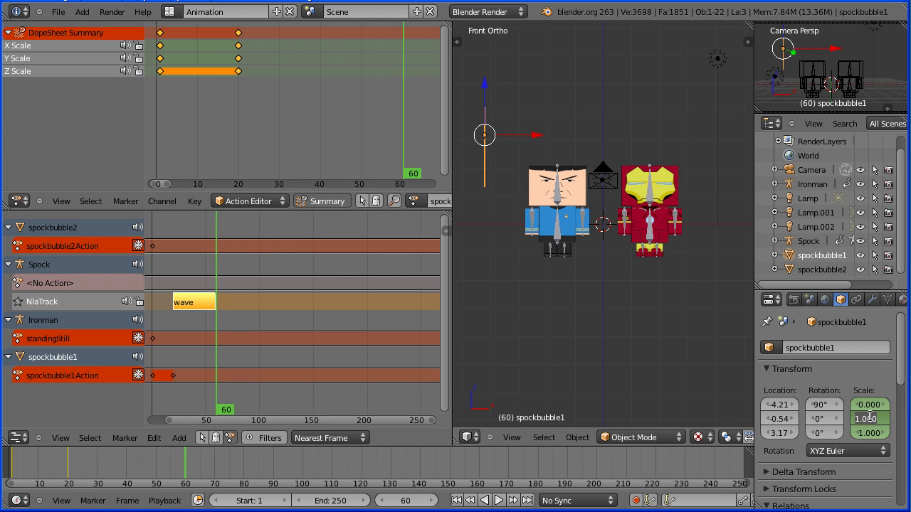
pyautogui.rightClick(869, 418)
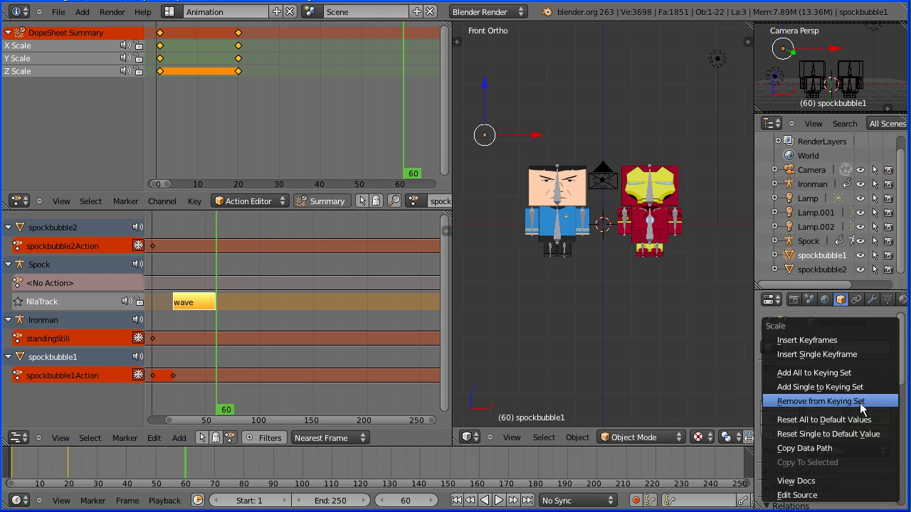
pyautogui.click(854, 337)
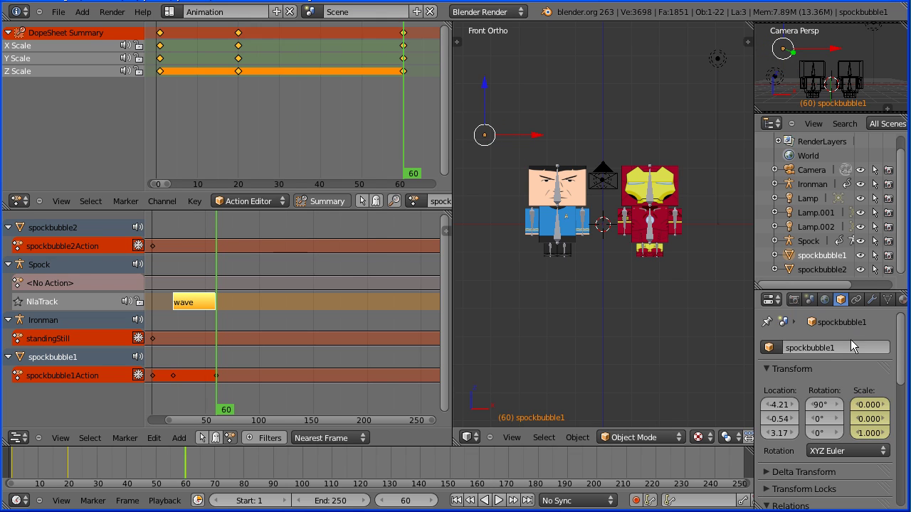
# Replay the animation from the first frame to check the "Hi" bubble's timing against Spock's wave, and stop playback.
pyautogui.click(456, 500)
pyautogui.click(499, 500)
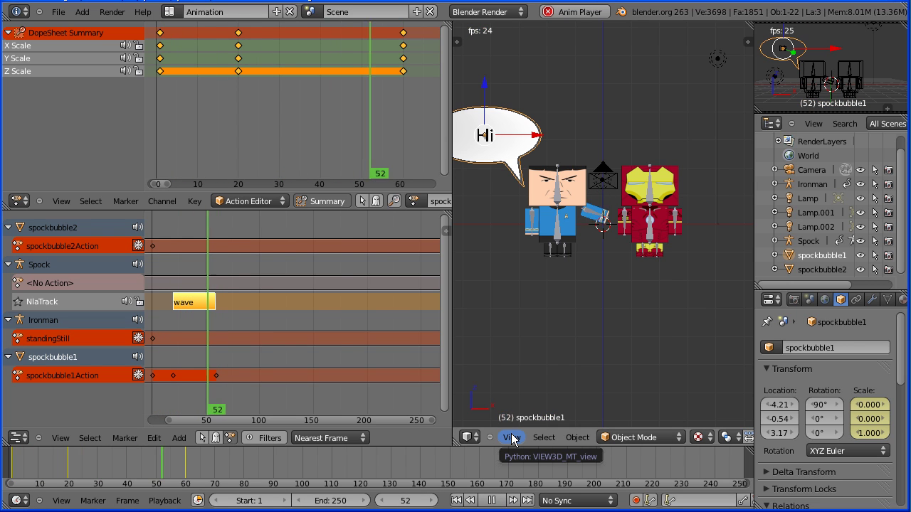
pyautogui.click(491, 500)
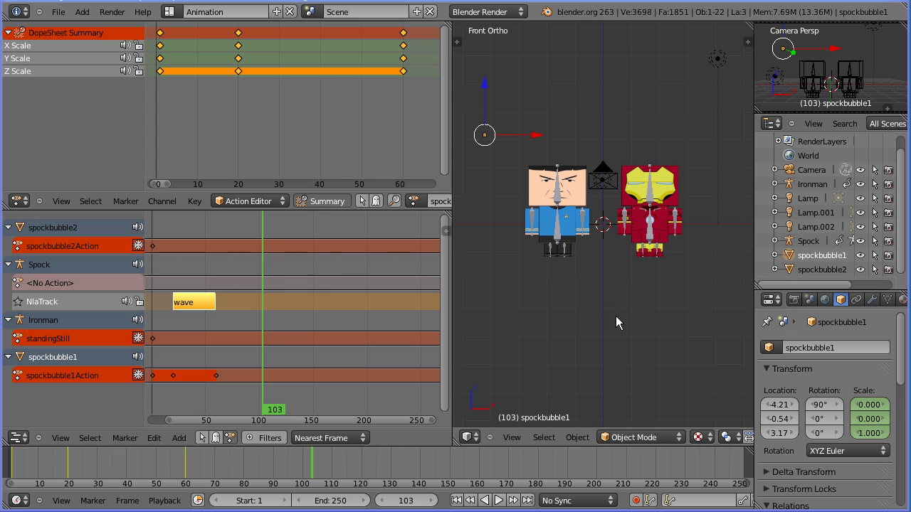
# At frame 70, set spockbubble2's X and Y scale to 1 and insert keyframes for all its scale values.
pyautogui.click(814, 269)
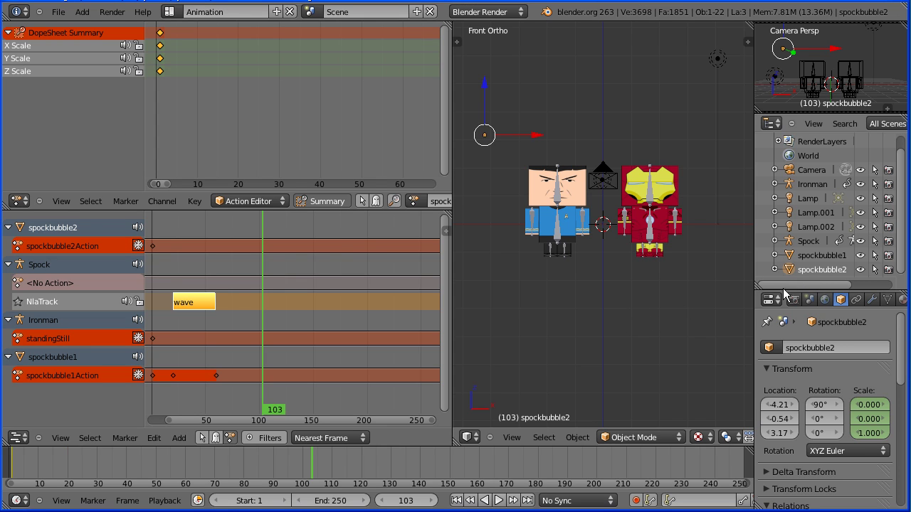
pyautogui.click(405, 501)
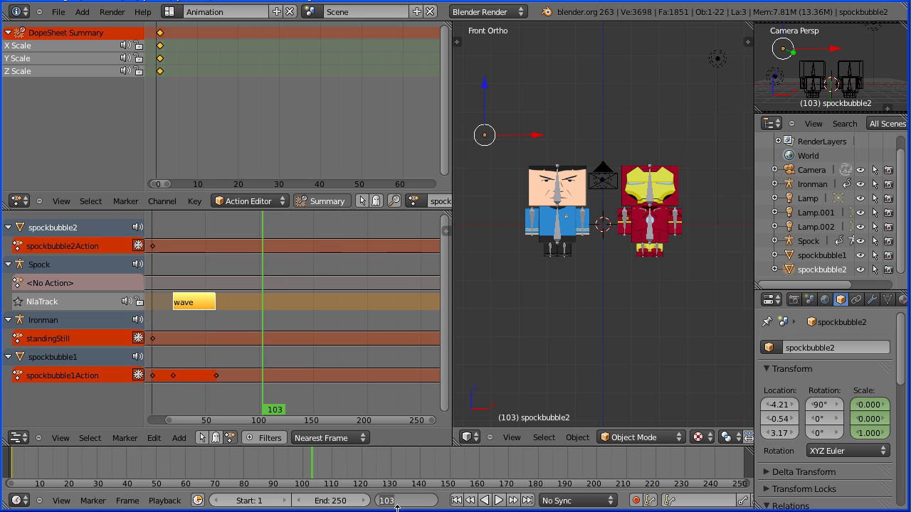
pyautogui.write('70')
pyautogui.press('Return')
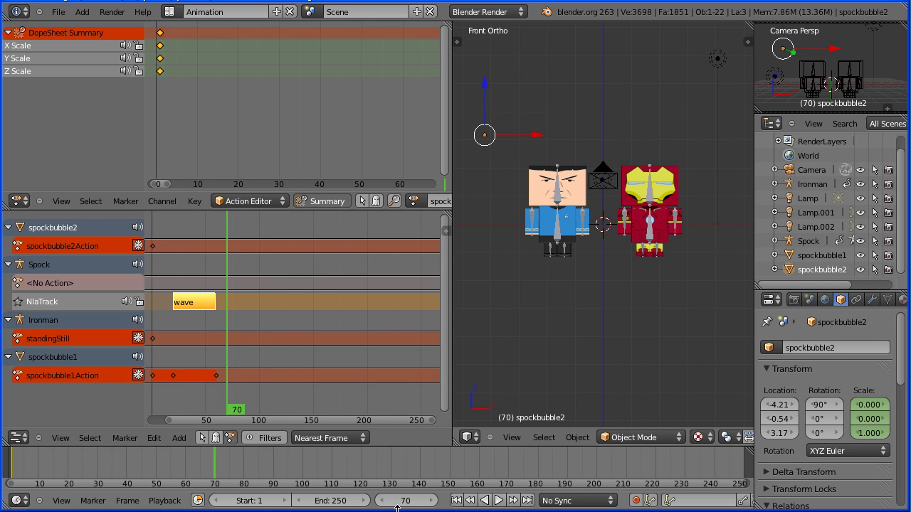
pyautogui.click(868, 405)
pyautogui.write('1')
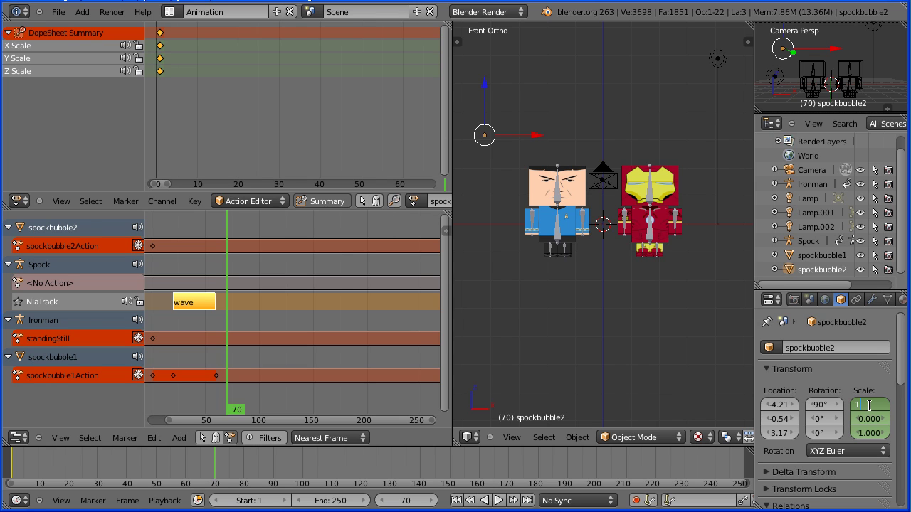
pyautogui.press('Tab')
pyautogui.write('1')
pyautogui.press('Return')
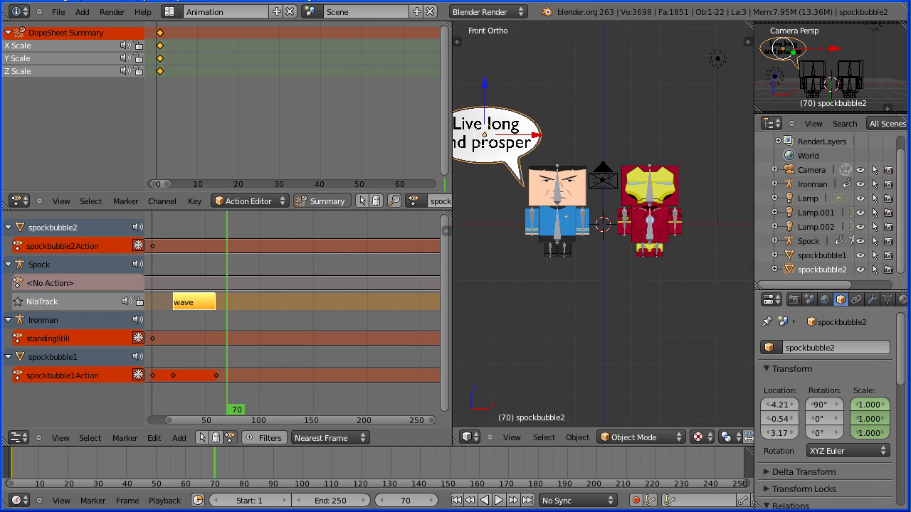
pyautogui.rightClick(866, 414)
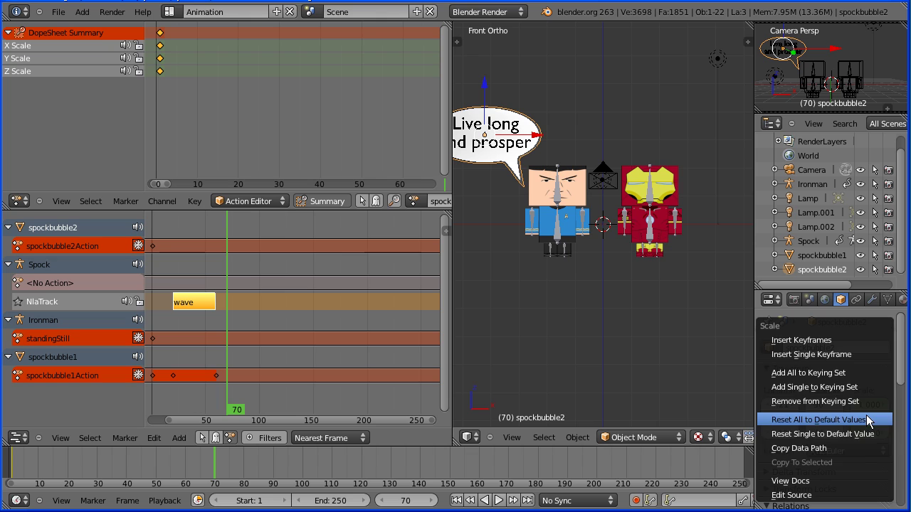
pyautogui.click(850, 340)
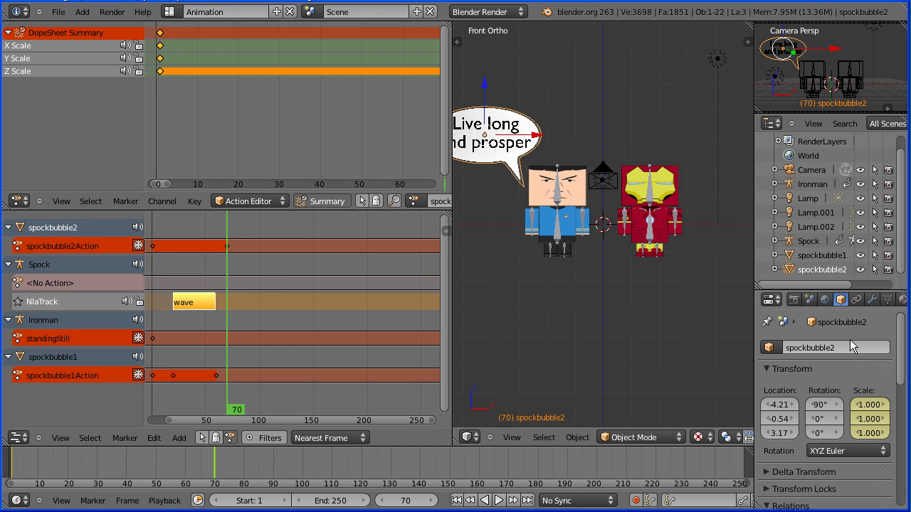
# At frame 110, set spockbubble2's X and Y scale to 0 and insert keyframes for all its scale values.
pyautogui.click(405, 501)
pyautogui.write('11')
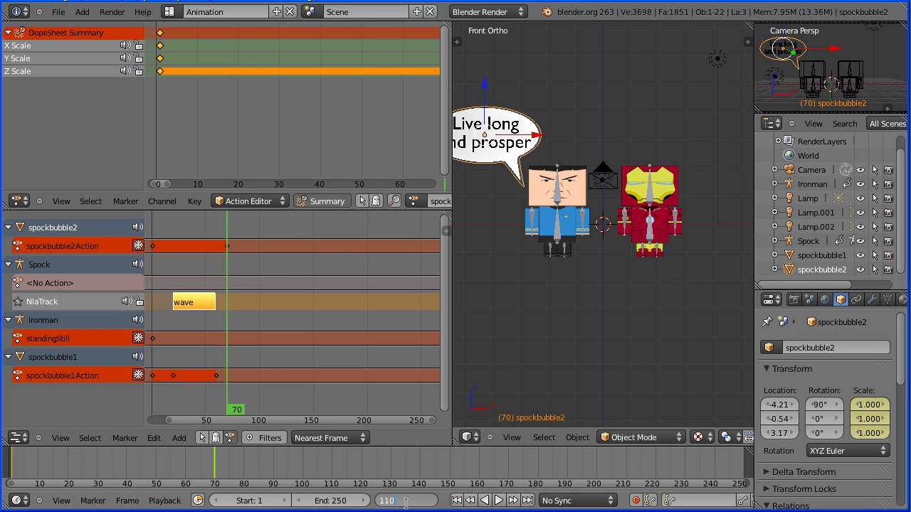
pyautogui.write('0')
pyautogui.press('Return')
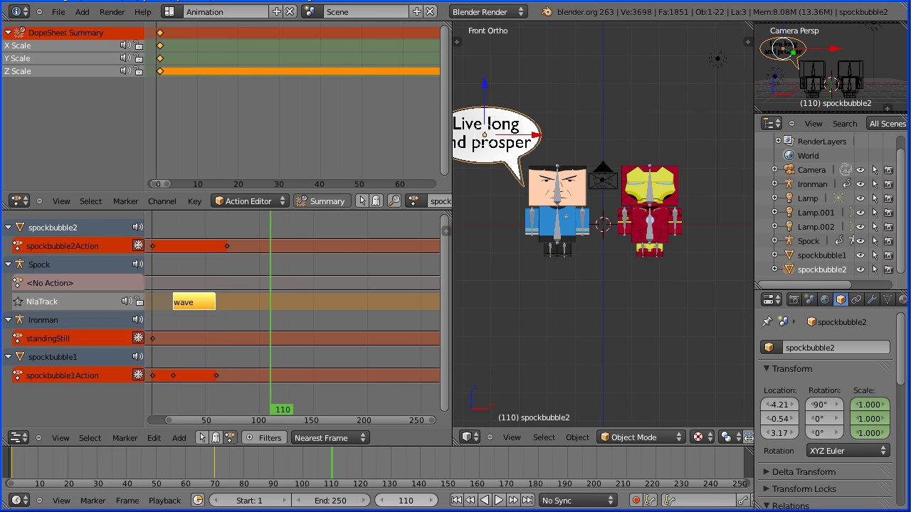
pyautogui.click(864, 406)
pyautogui.write('0')
pyautogui.press('Return')
pyautogui.click(868, 418)
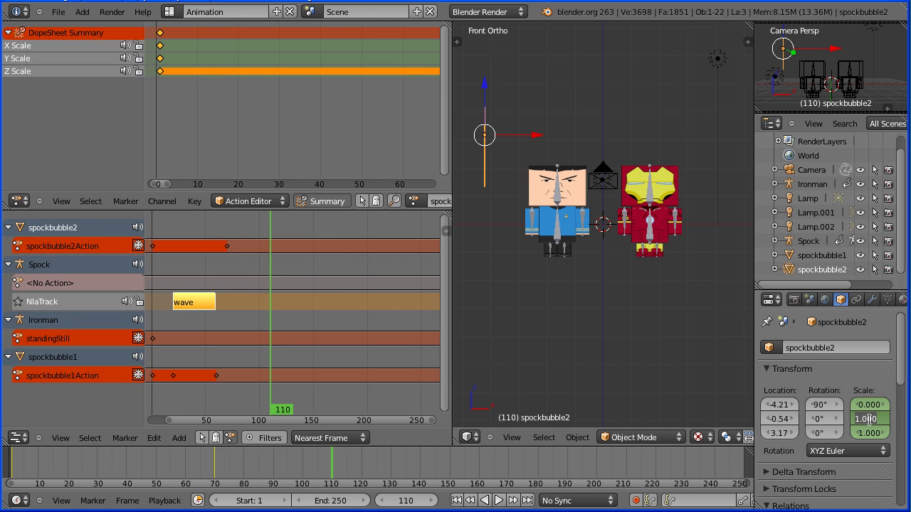
pyautogui.write('0')
pyautogui.press('Return')
pyautogui.rightClick(872, 419)
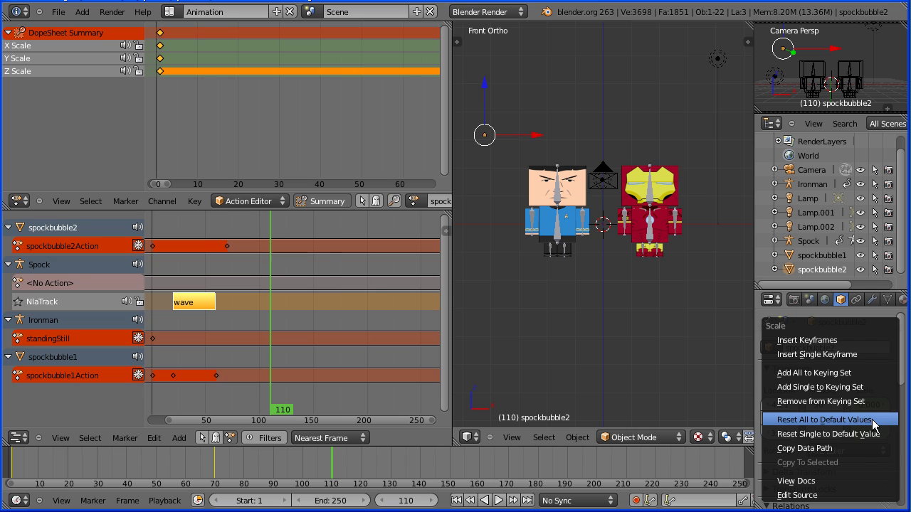
pyautogui.click(844, 340)
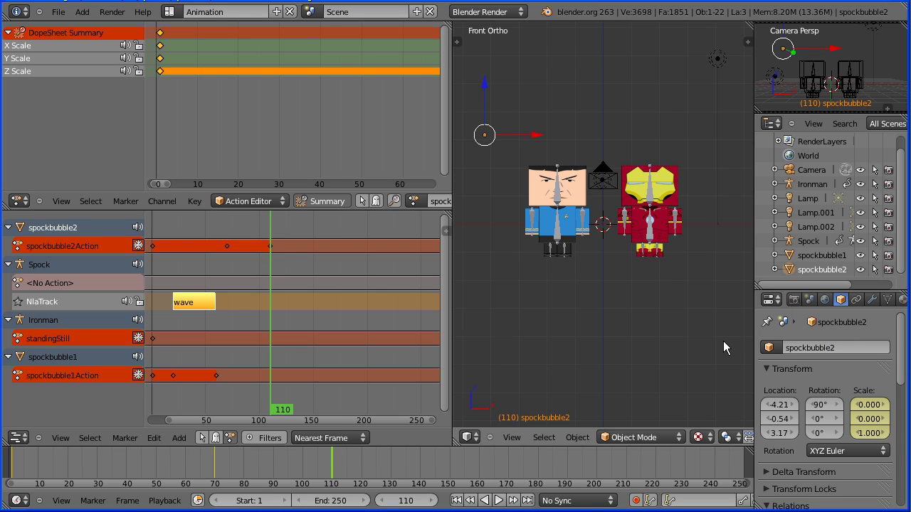
# Set the interpolation mode of spockbubble2's selected scale keyframes to Constant.
pyautogui.click(195, 201)
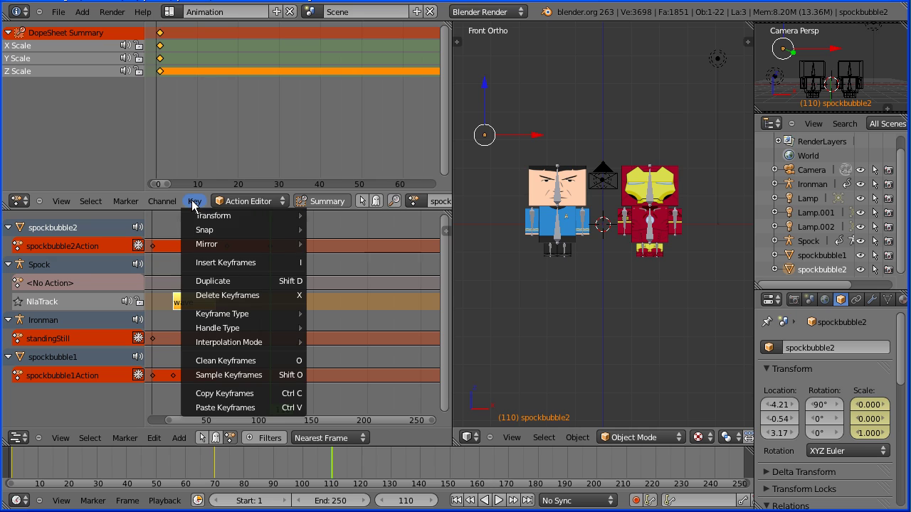
pyautogui.moveTo(249, 343)
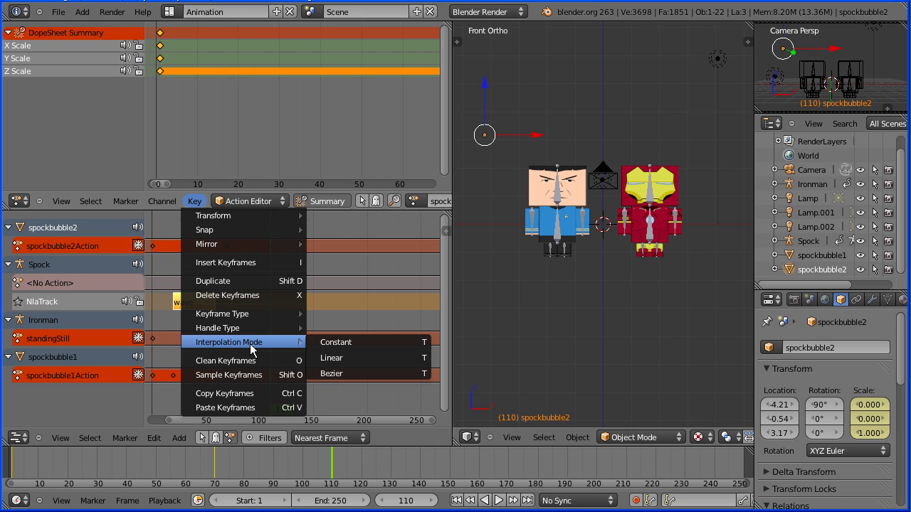
pyautogui.click(391, 343)
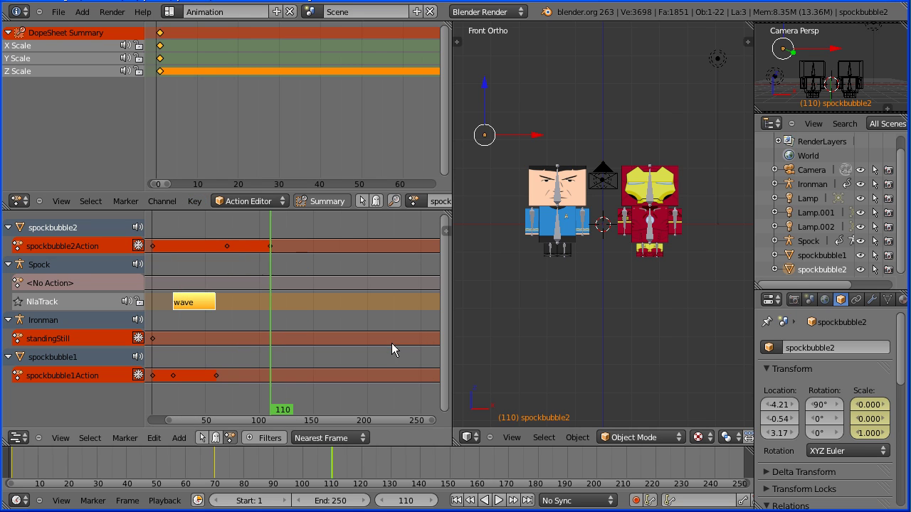
# Play the animation from the first frame to check the timing of both Spock bubbles, stop it, and replay it from the start.
pyautogui.click(456, 500)
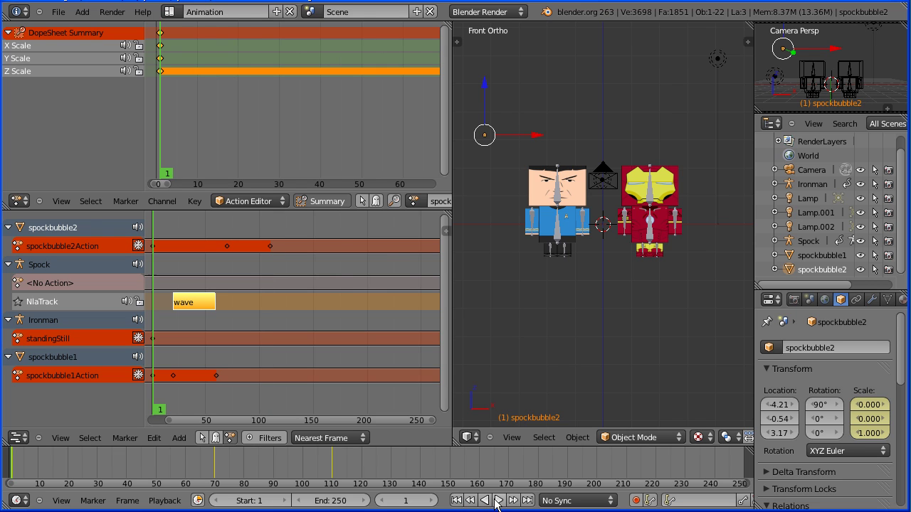
pyautogui.click(497, 501)
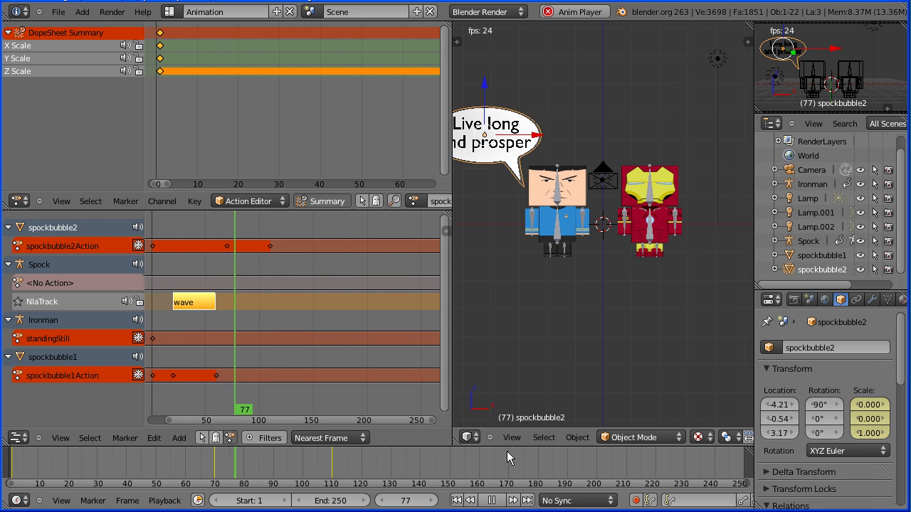
pyautogui.click(493, 502)
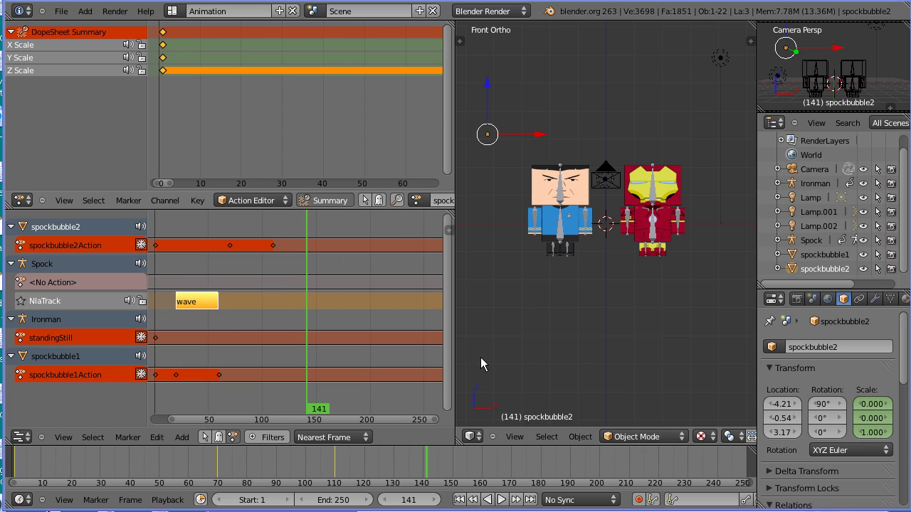
pyautogui.click(459, 499)
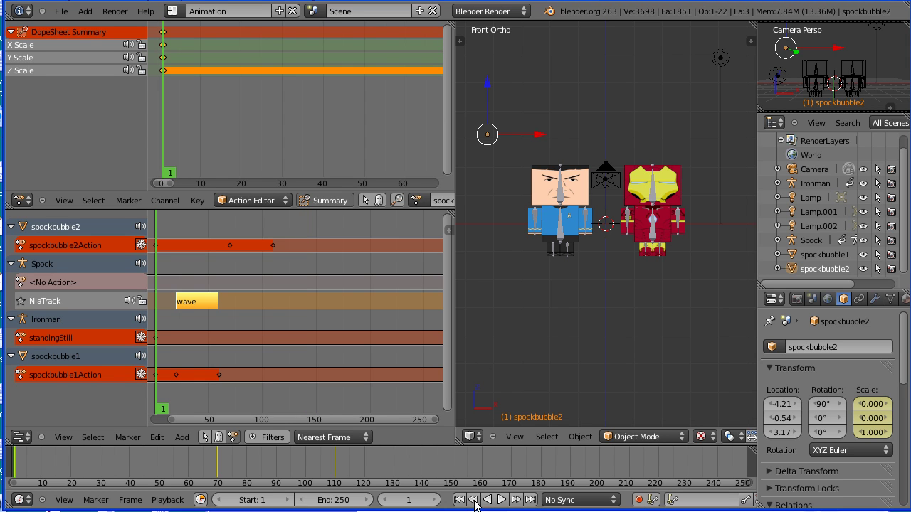
pyautogui.click(501, 499)
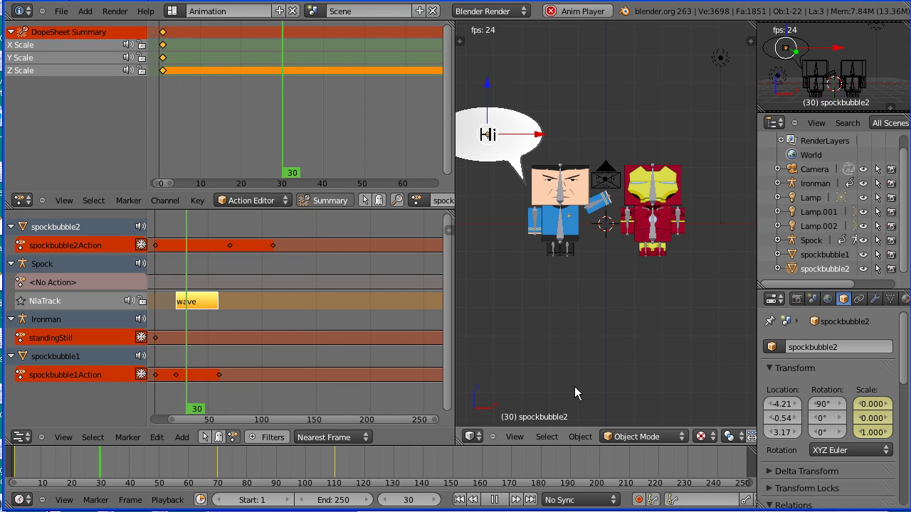